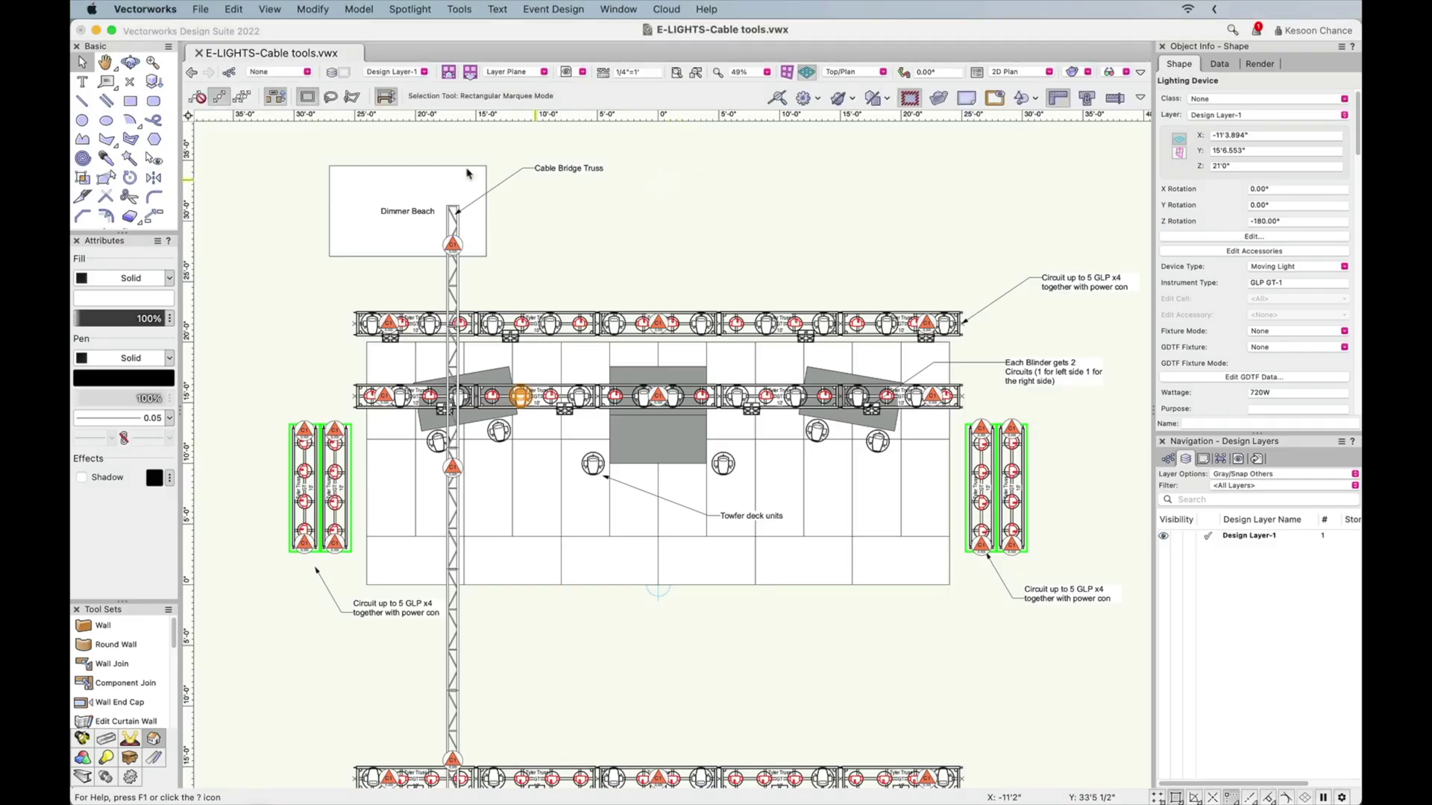
# Open the File menu over the stage lighting plot.
pyautogui.click(198, 10)
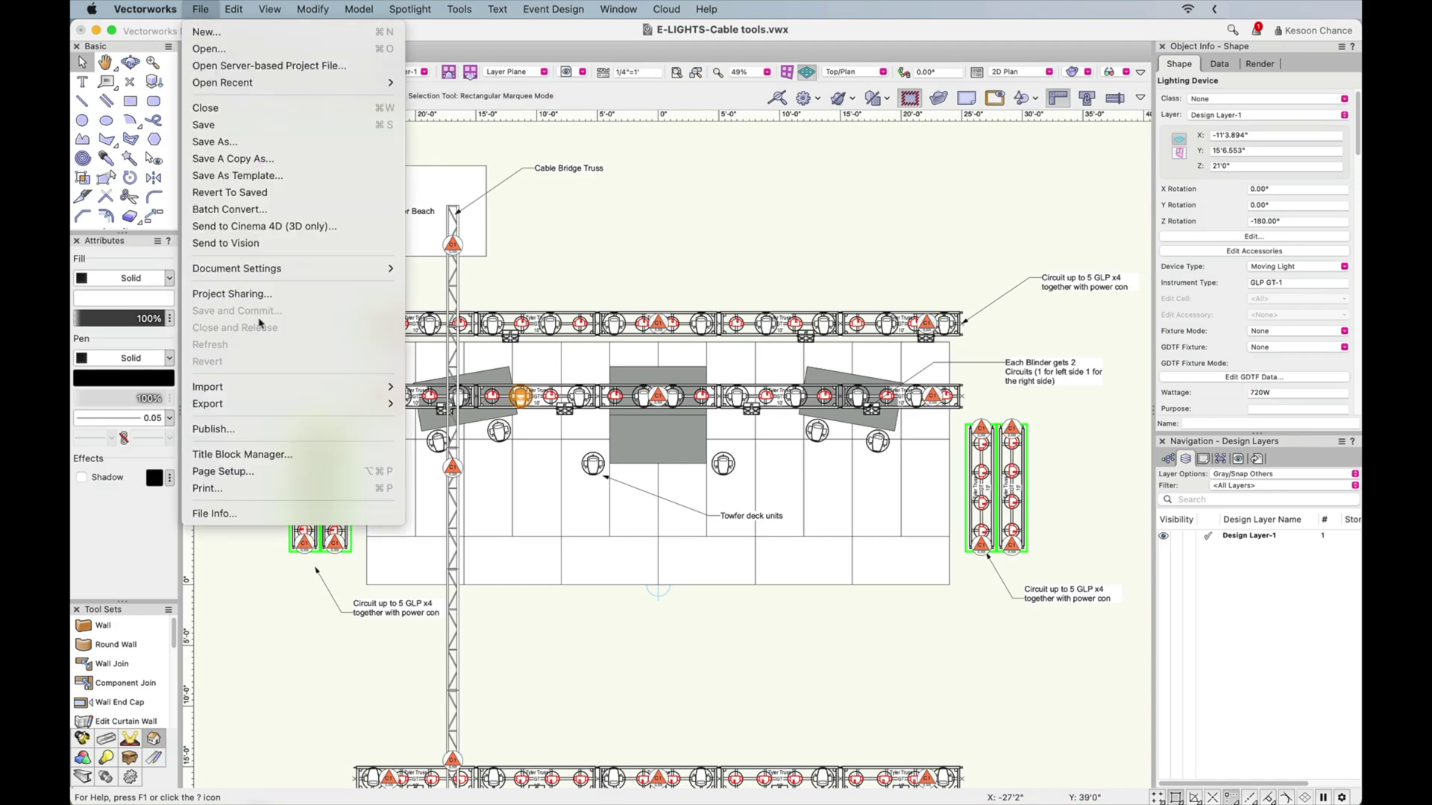
# Export the drawing as E-LIGHTS-Cable tools.mvr to the Desktop with 3ds format enabled.
pyautogui.moveTo(249, 408)
pyautogui.click(487, 260)
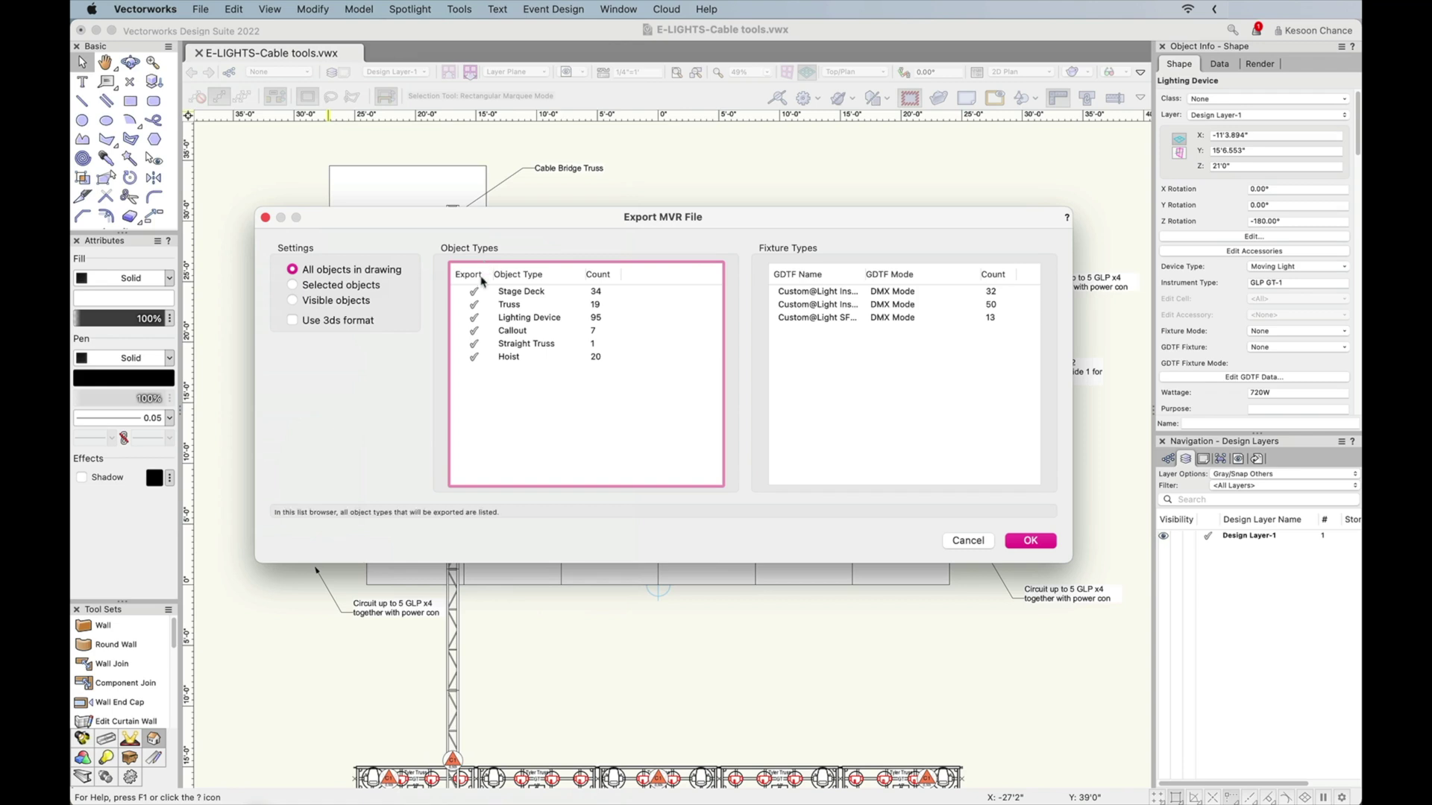
pyautogui.click(303, 323)
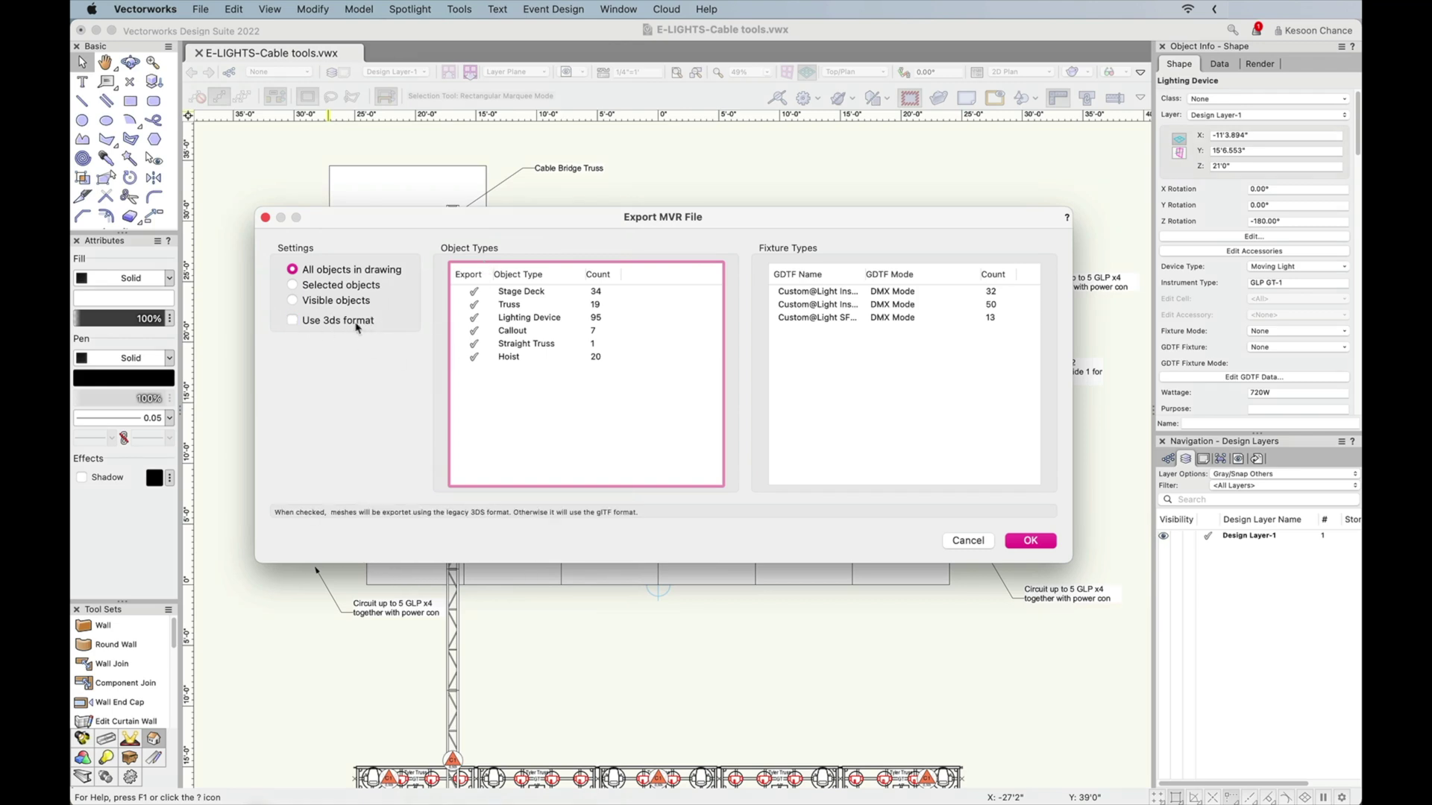
pyautogui.click(1029, 541)
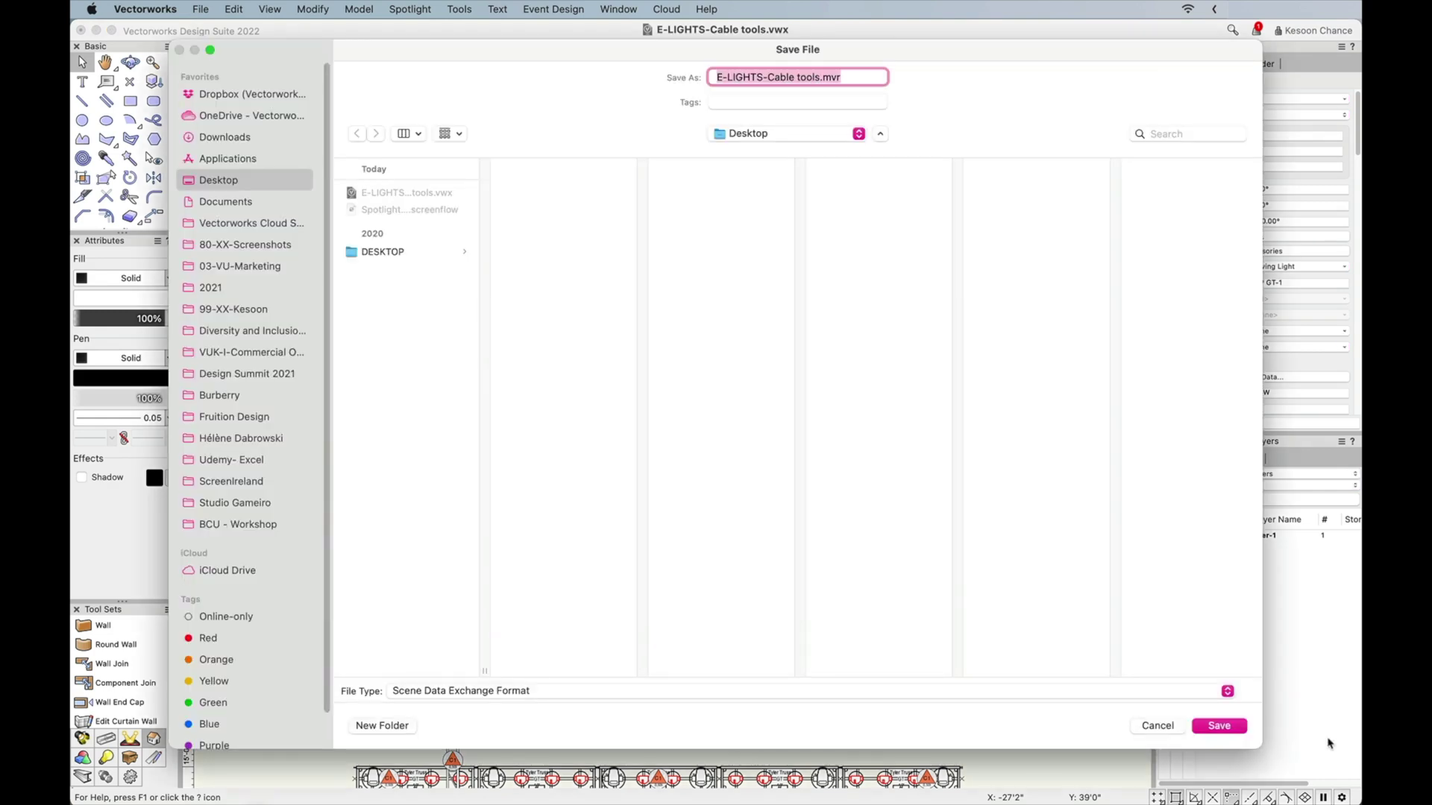
pyautogui.click(1215, 728)
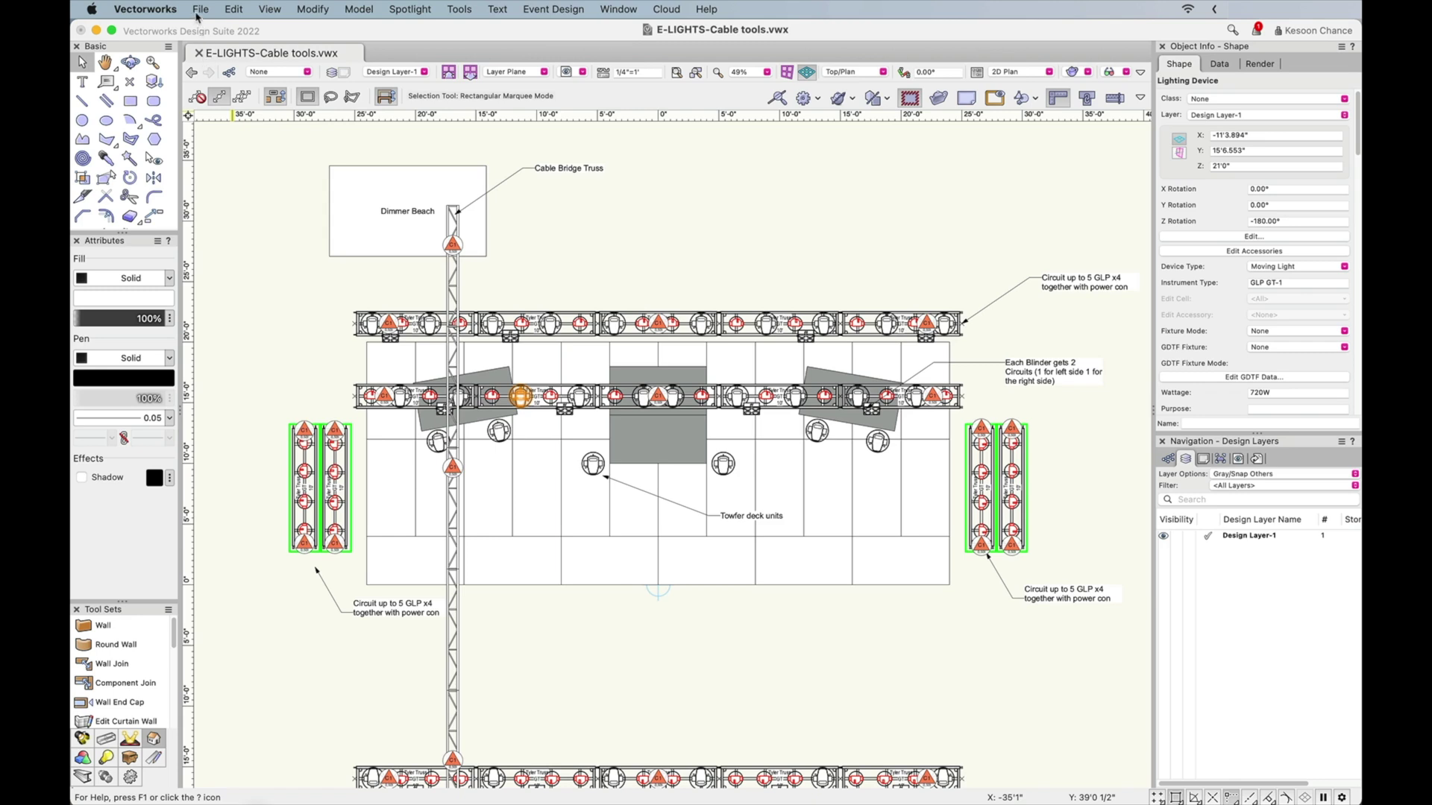
pyautogui.click(262, 295)
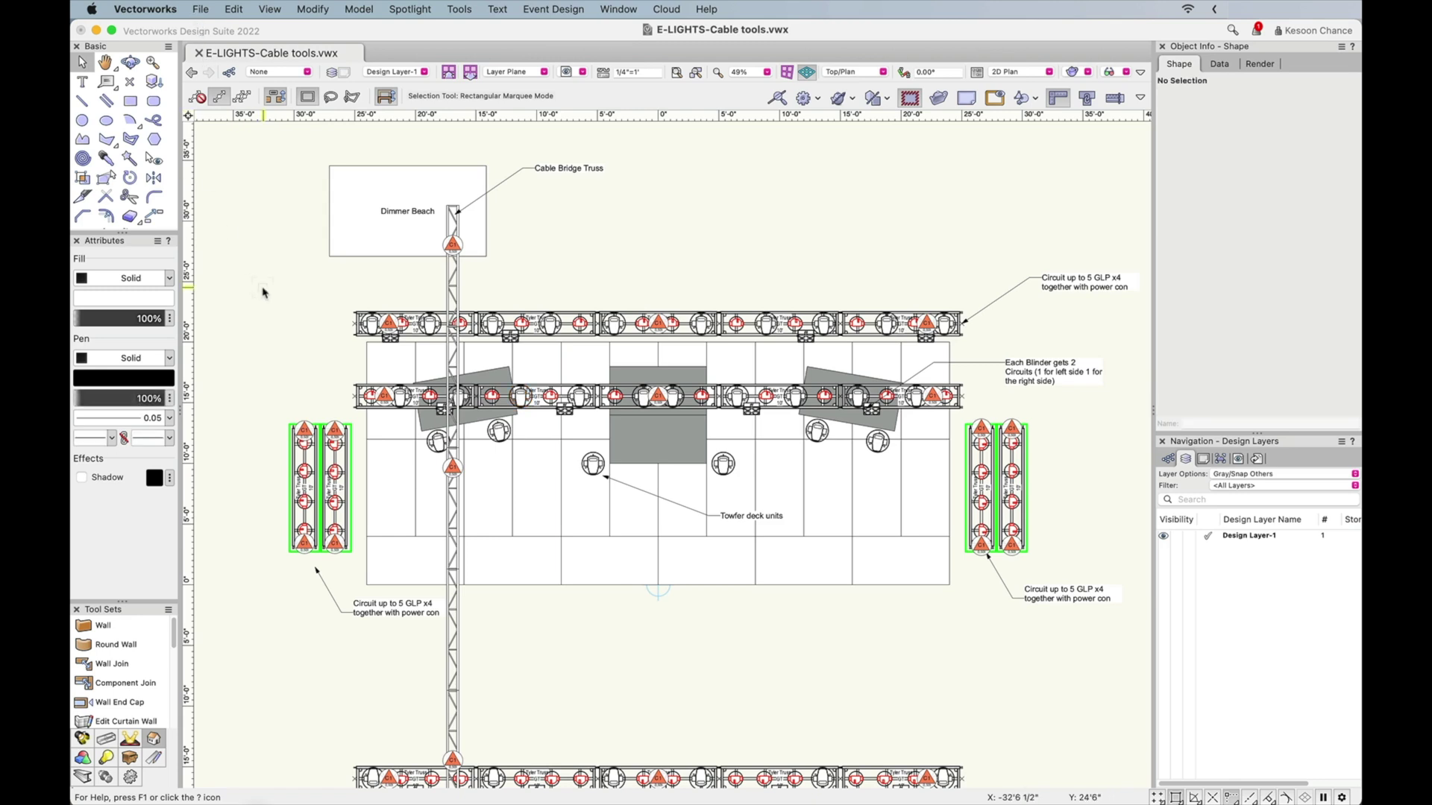
pyautogui.rightClick(370, 326)
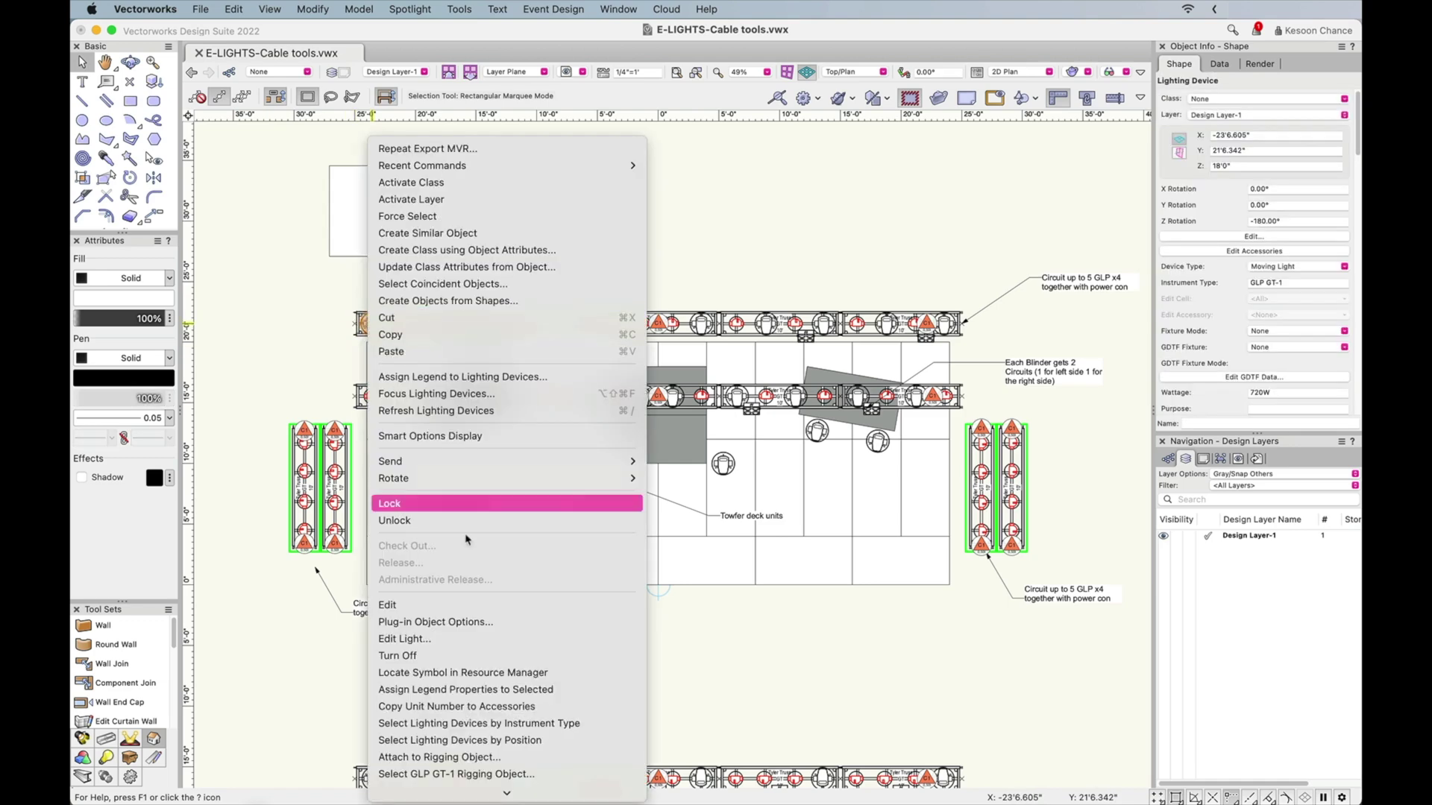
pyautogui.click(477, 723)
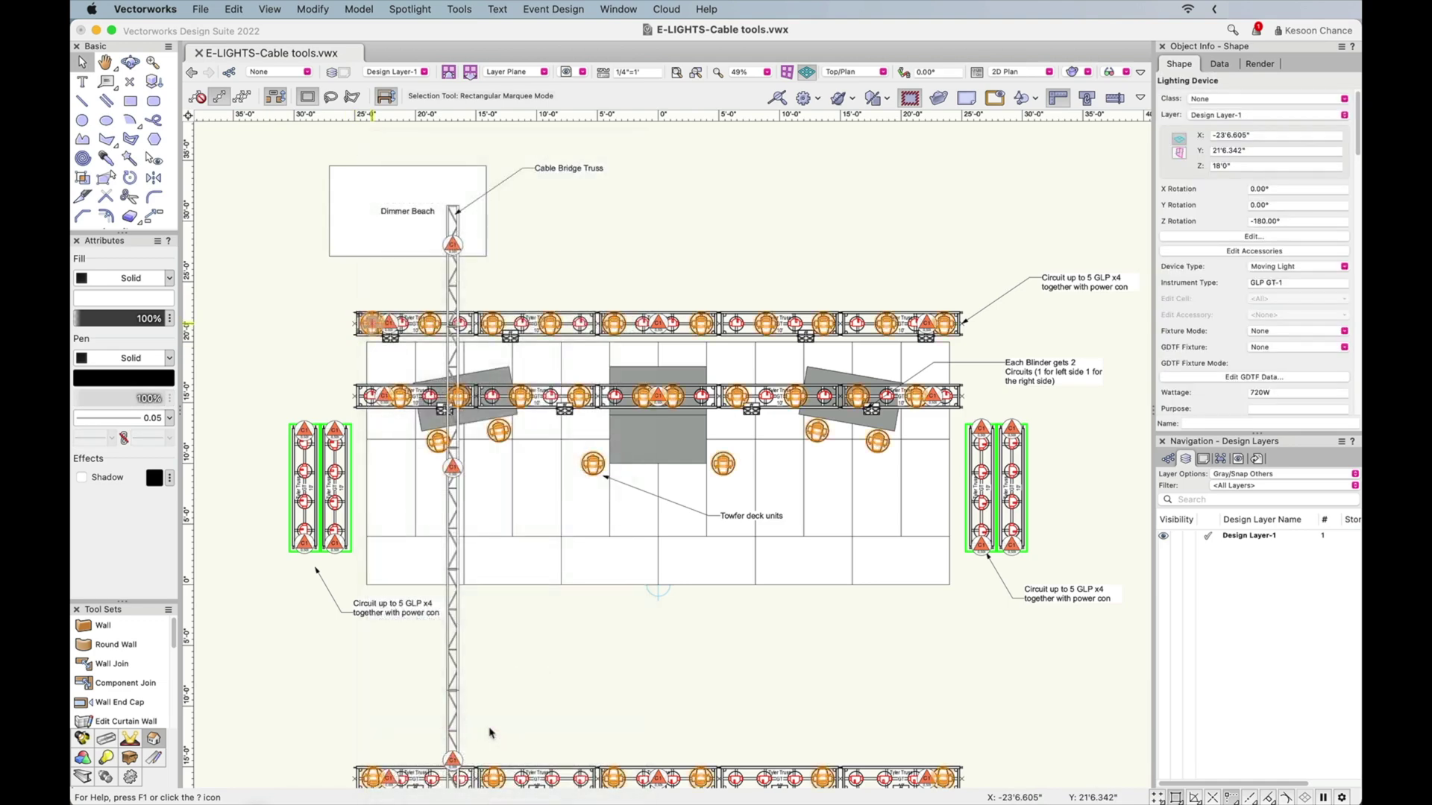
pyautogui.click(310, 376)
pyautogui.click(369, 326)
pyautogui.rightClick(370, 326)
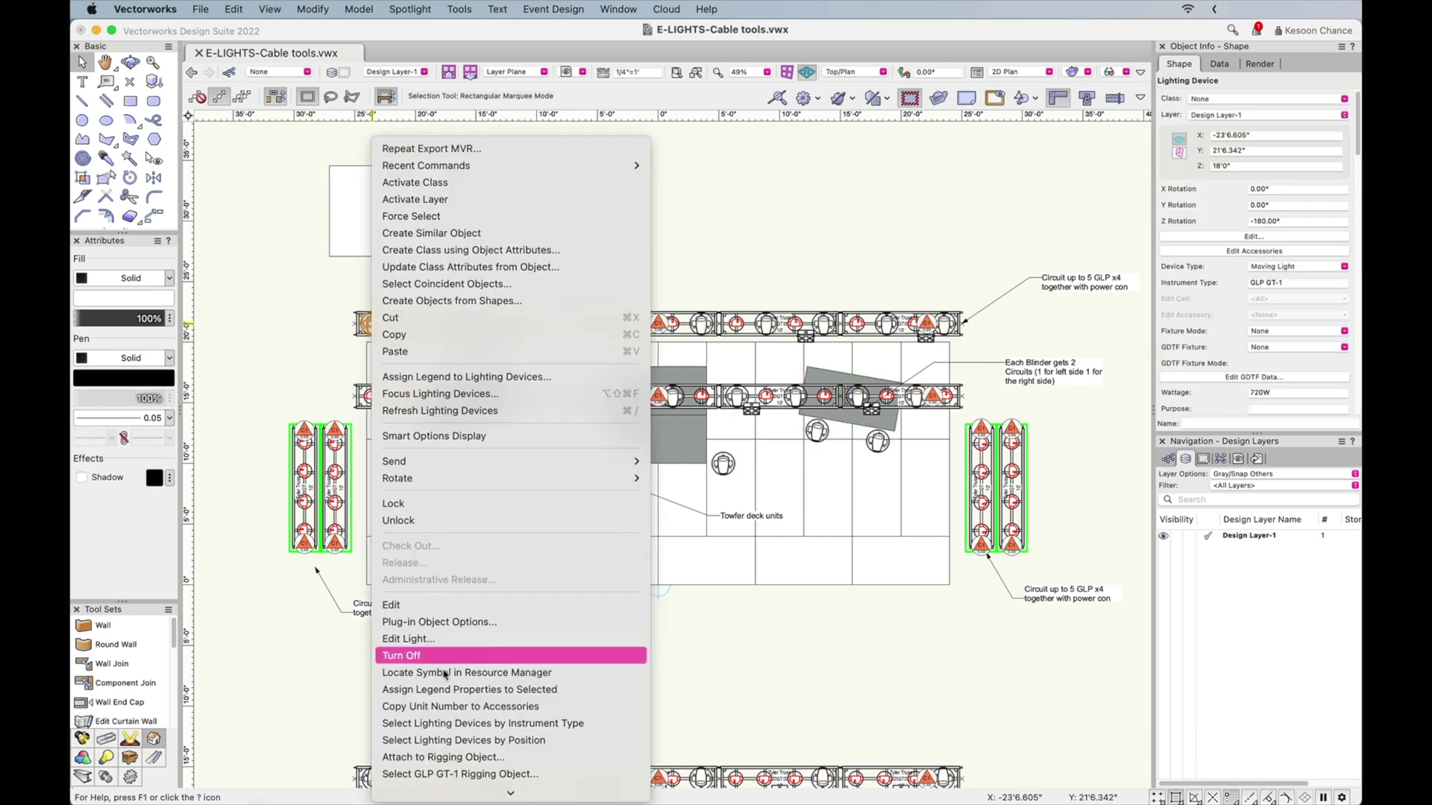
pyautogui.click(431, 739)
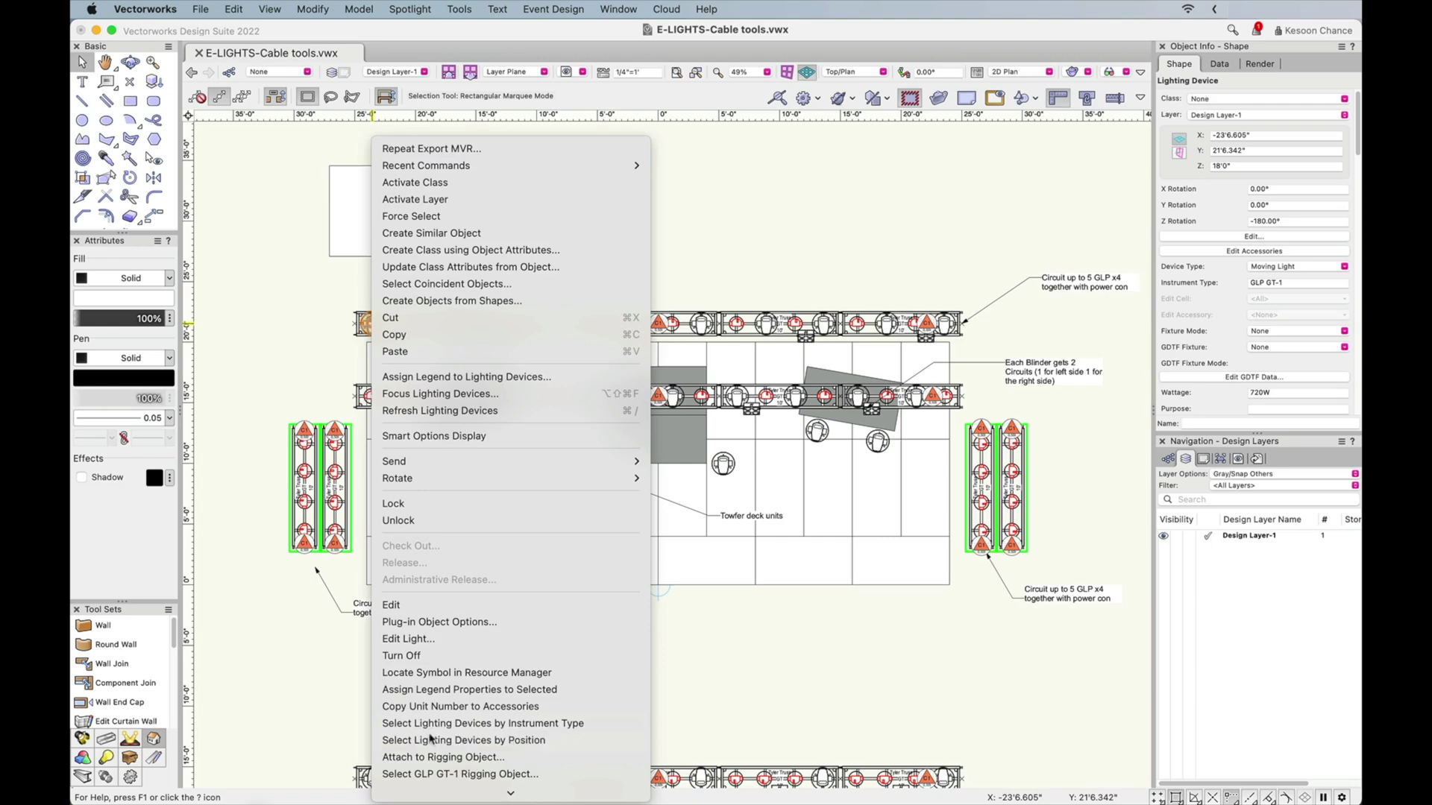
pyautogui.click(796, 267)
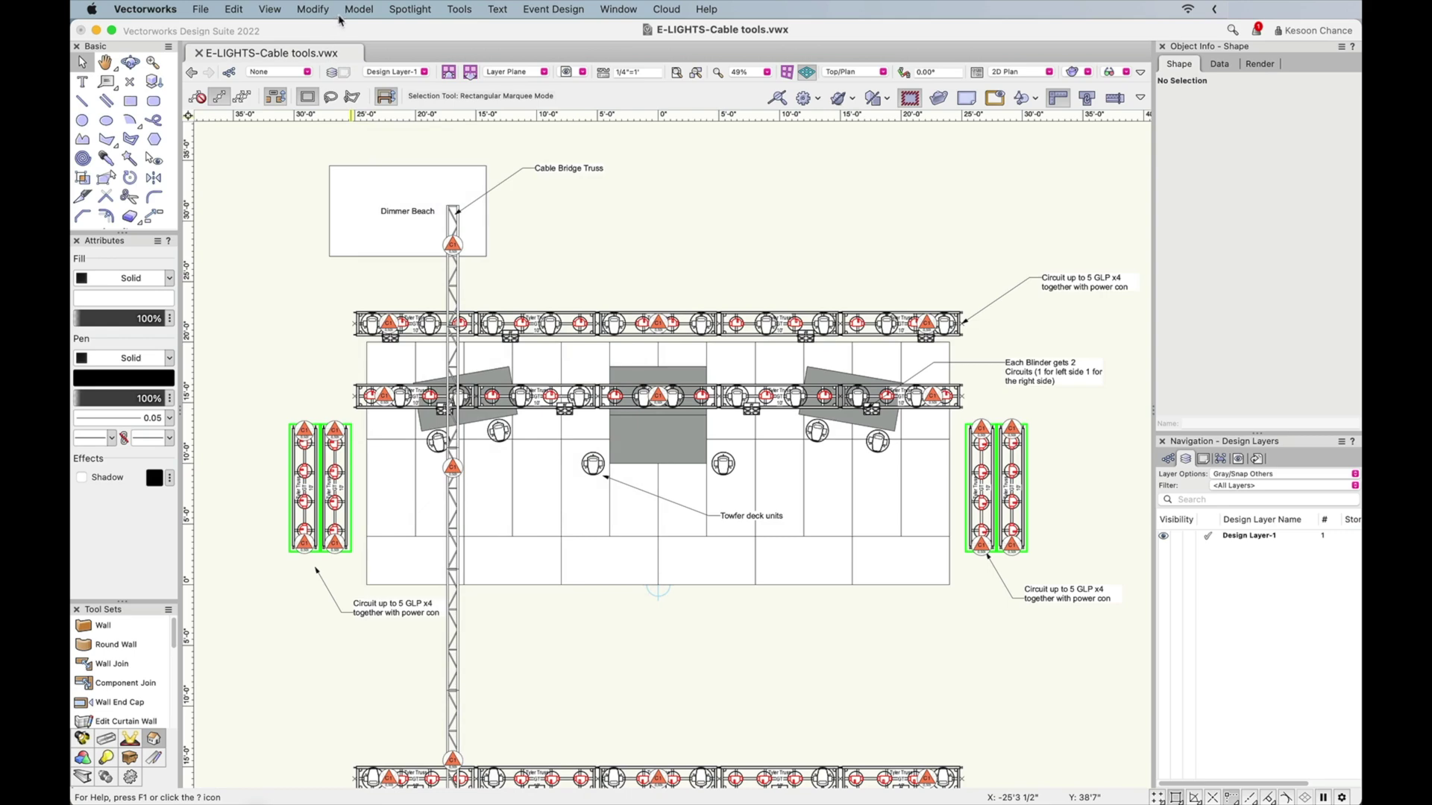
# Open Spotlight Find and Modify and review its saved-settings options without changes.
pyautogui.click(411, 9)
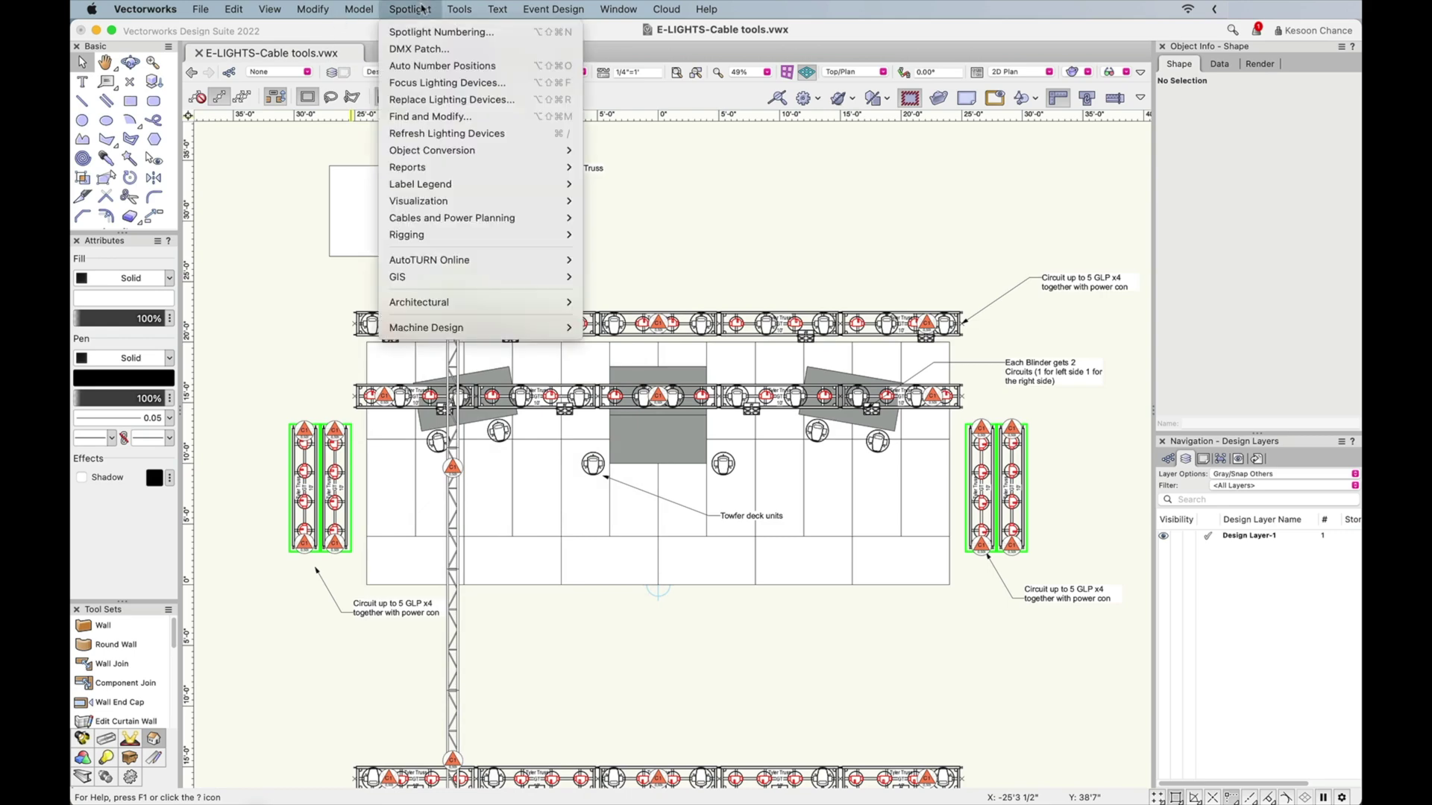
pyautogui.click(446, 120)
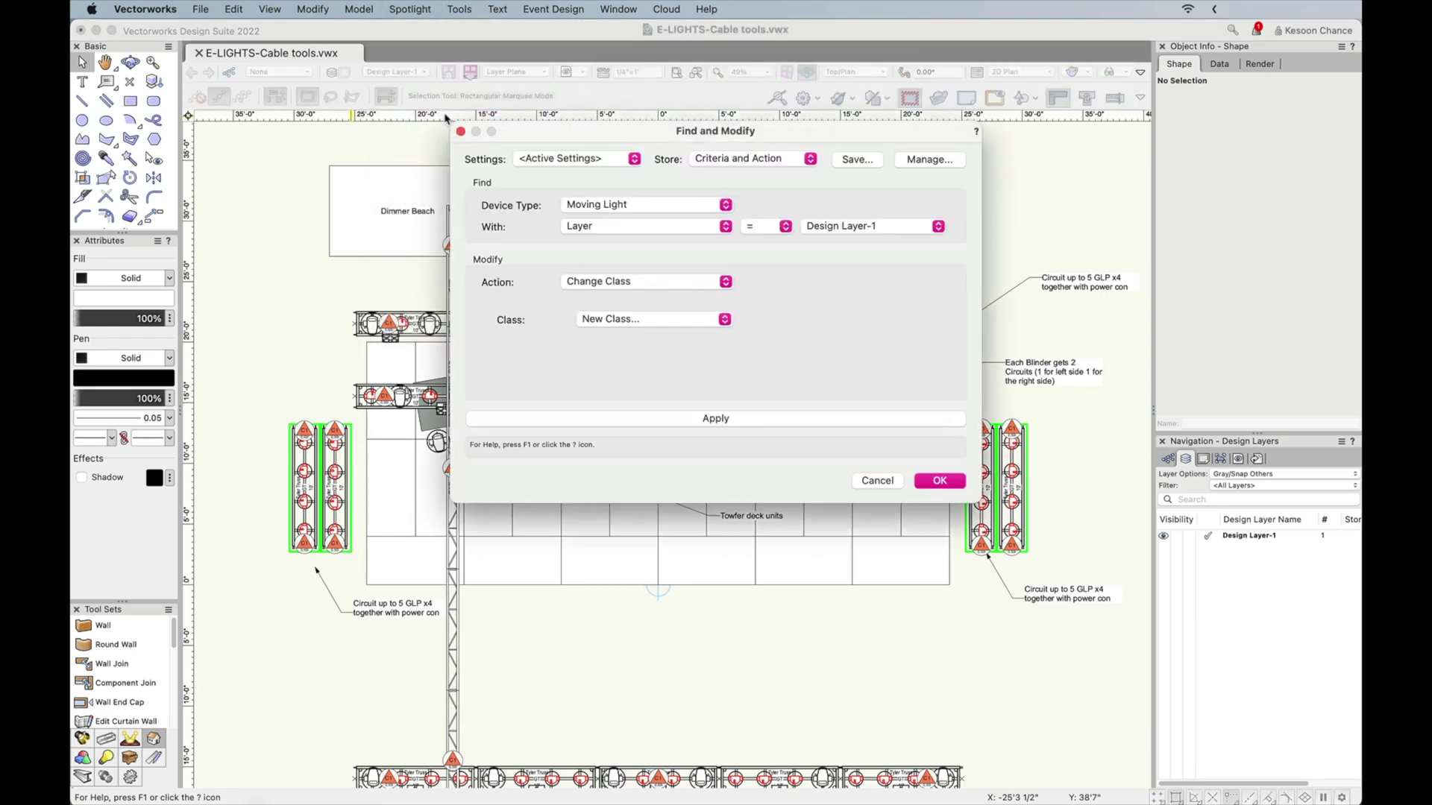
pyautogui.click(634, 159)
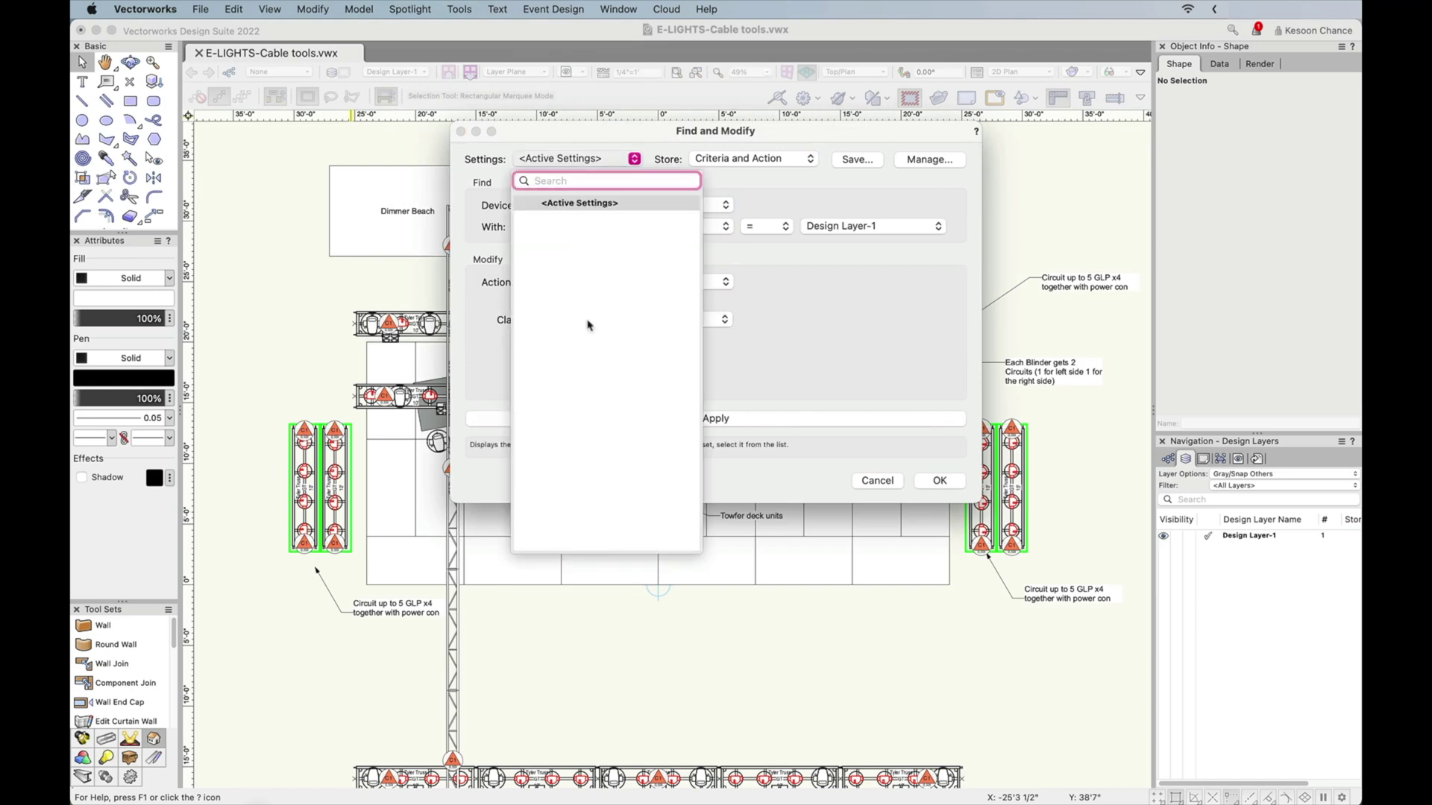
pyautogui.click(731, 192)
pyautogui.click(801, 160)
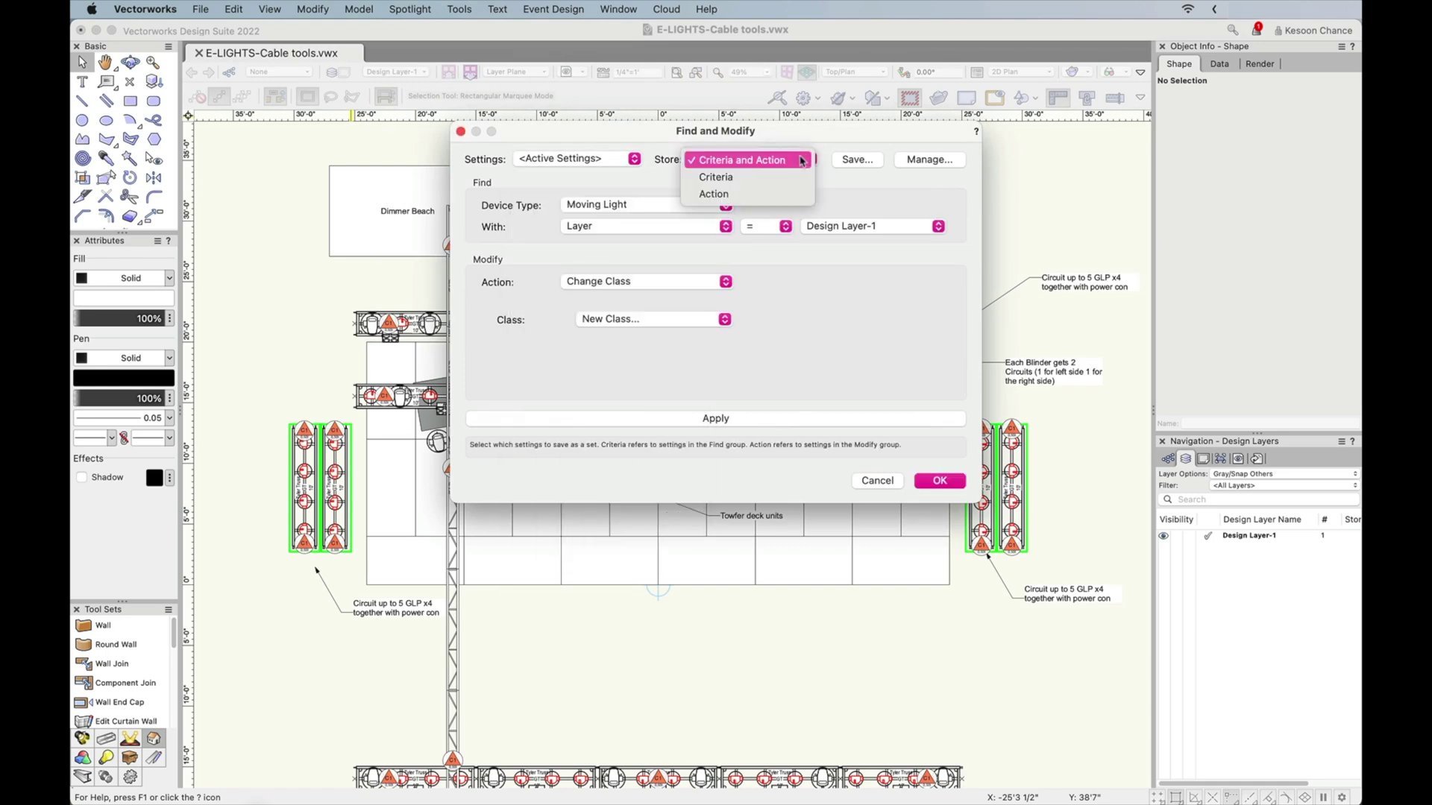
pyautogui.click(886, 174)
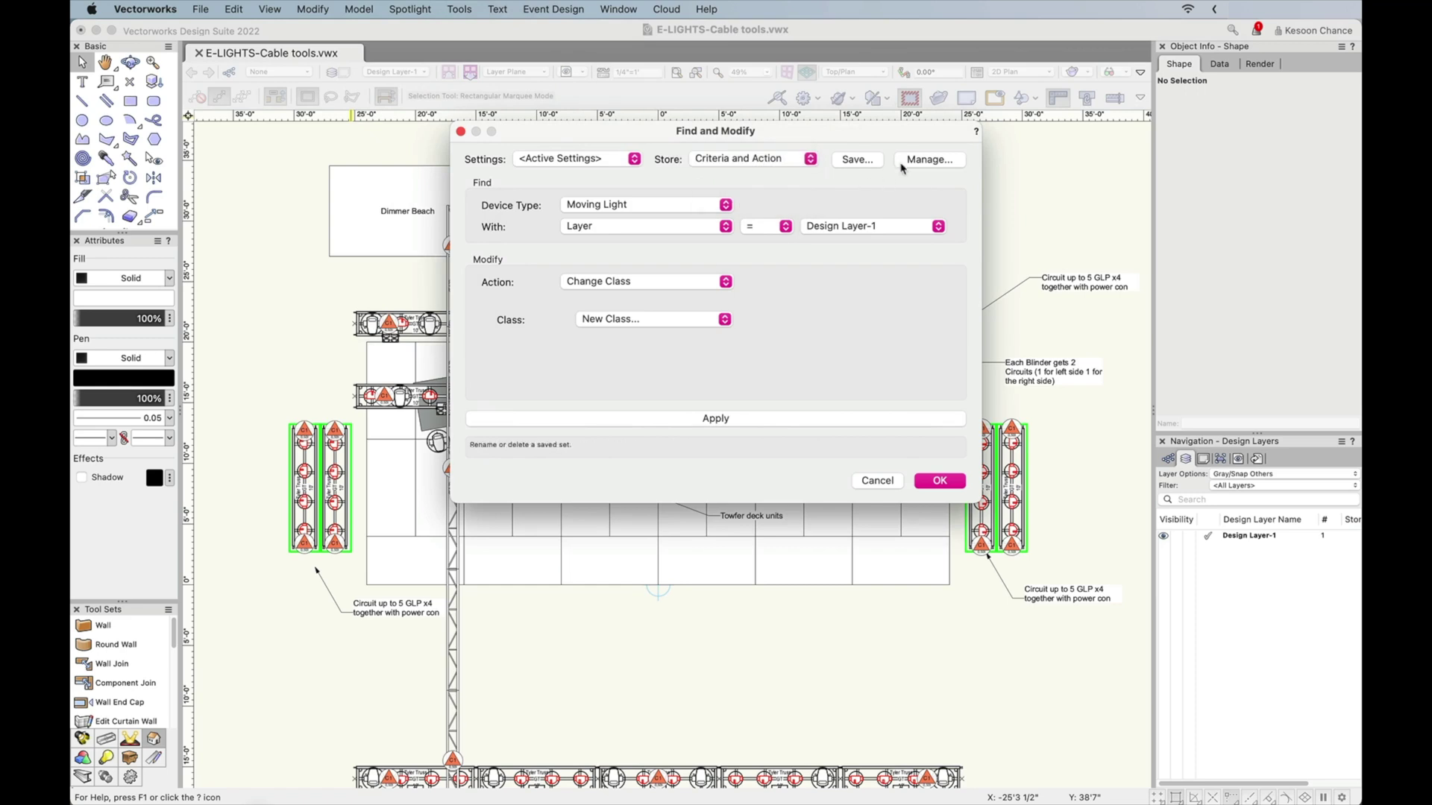
pyautogui.click(929, 160)
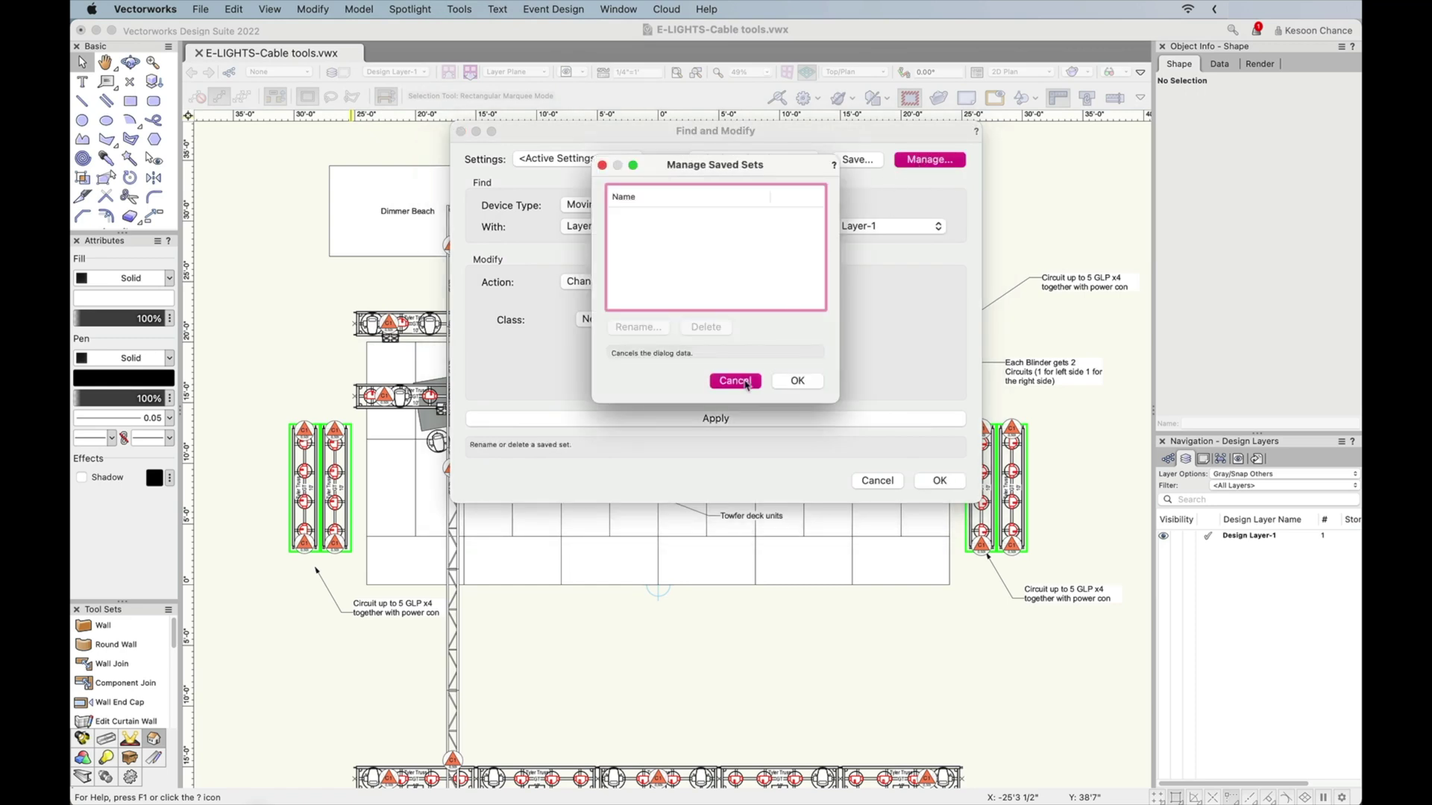
pyautogui.click(734, 381)
# Target Moving Light devices on Design Layer-1 with Change Class as the action.
pyautogui.click(665, 213)
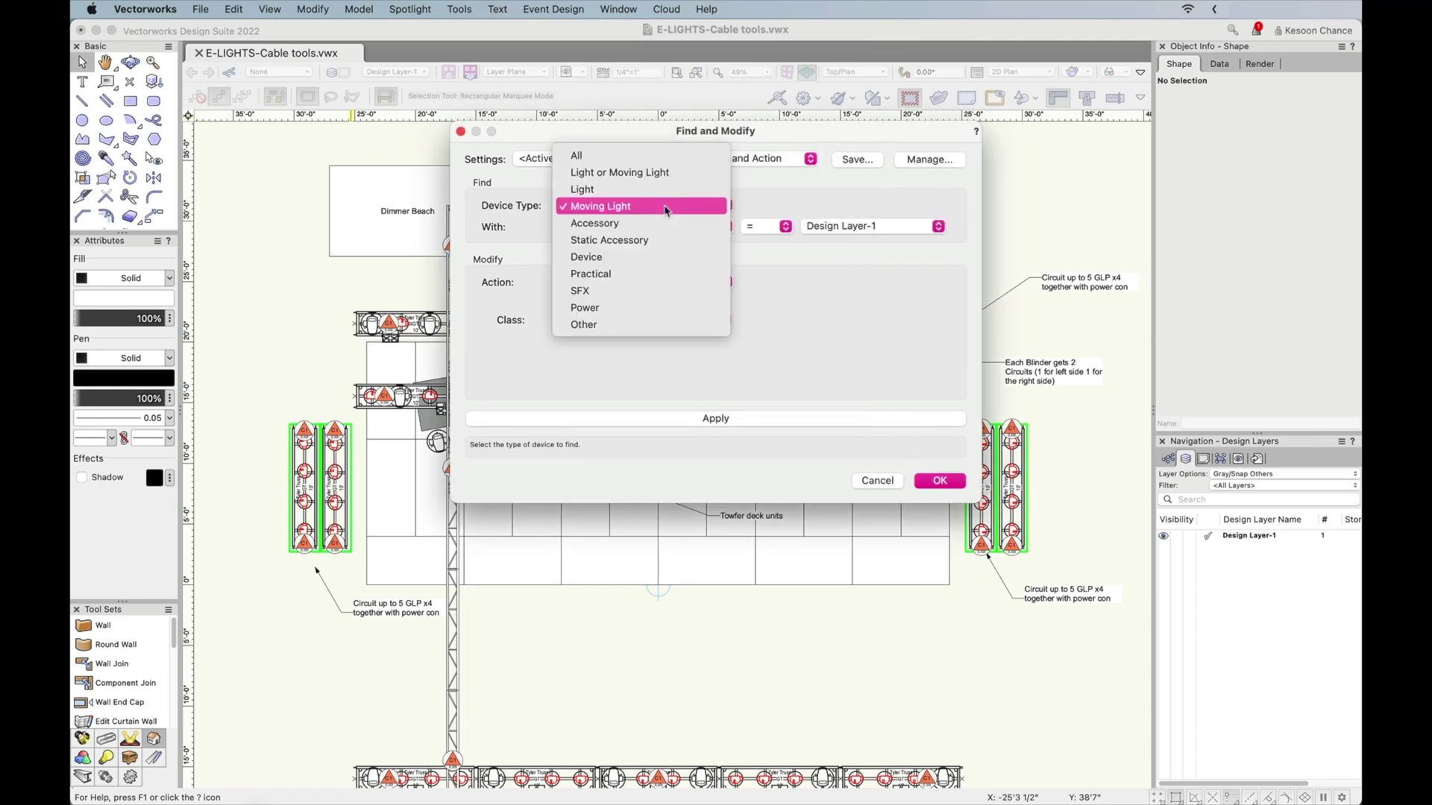
pyautogui.click(664, 209)
pyautogui.click(613, 227)
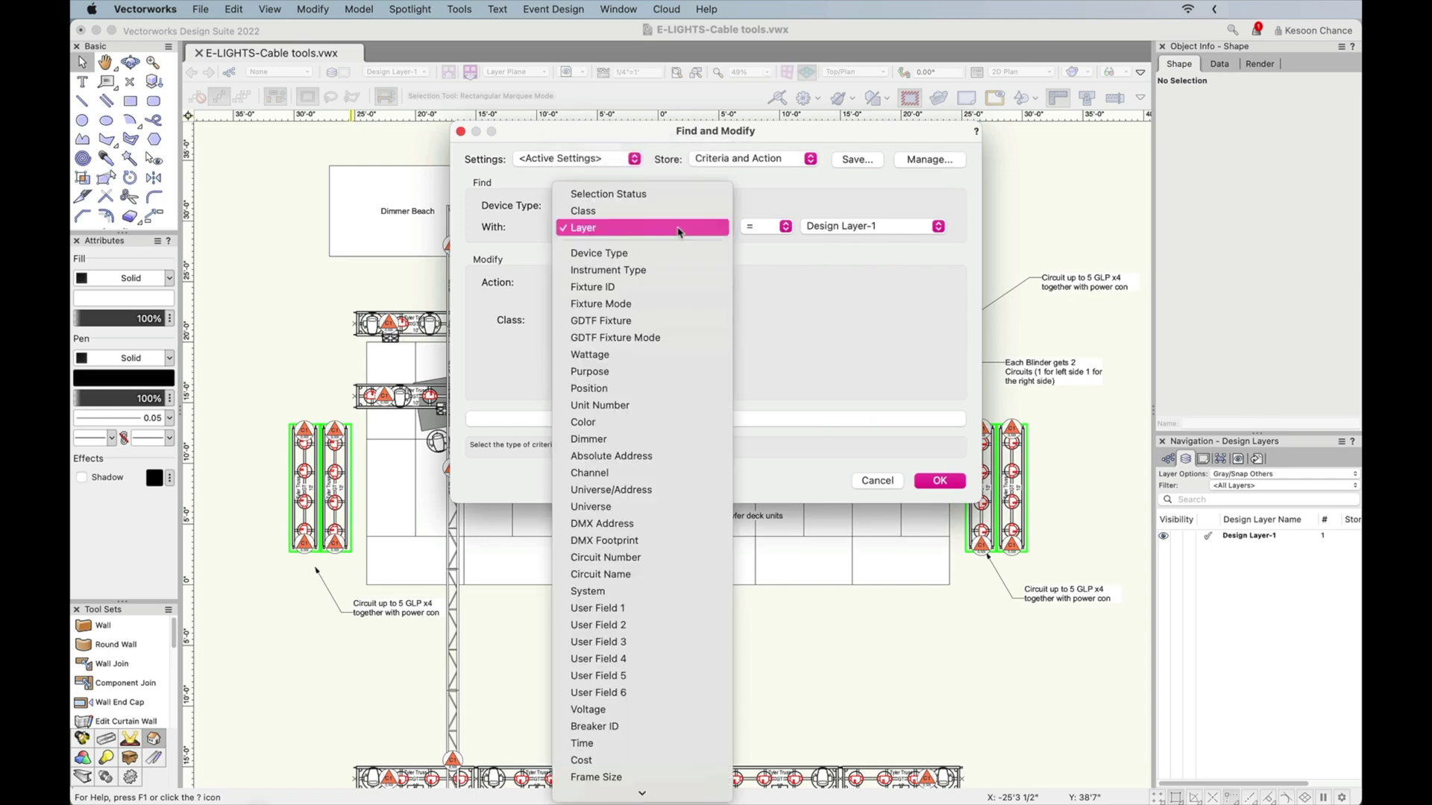
pyautogui.click(614, 234)
pyautogui.click(871, 226)
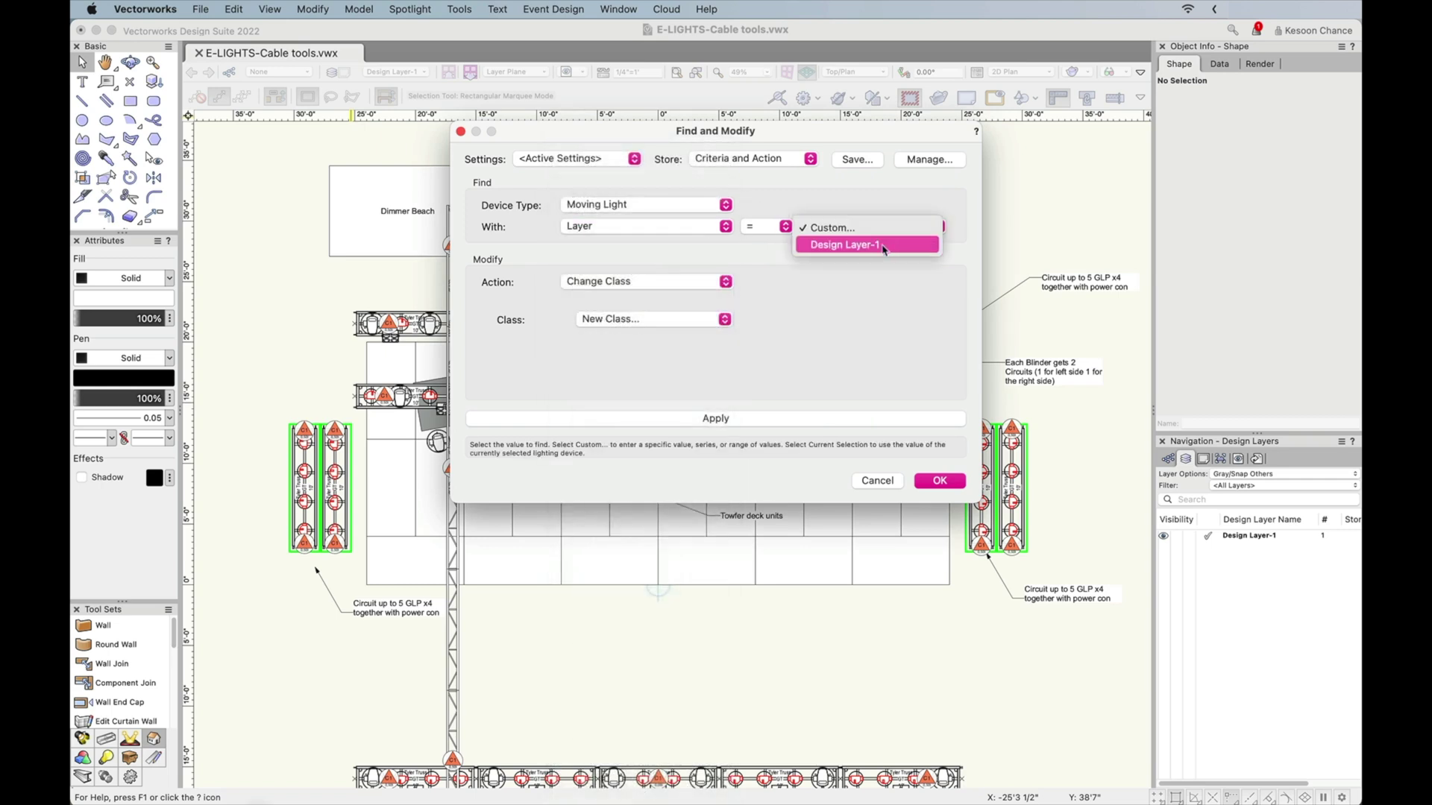
pyautogui.click(884, 246)
pyautogui.click(692, 281)
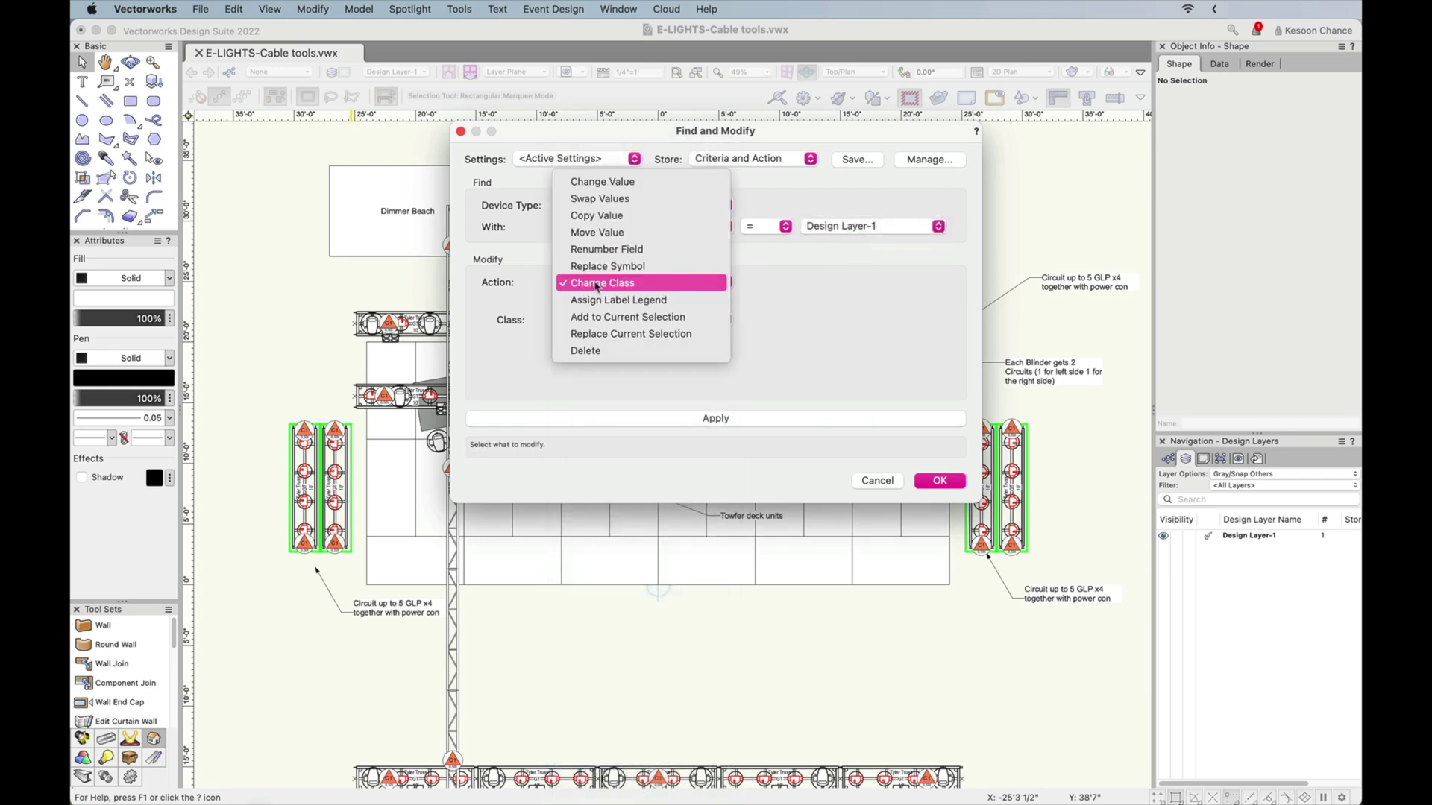
pyautogui.click(649, 284)
# Browse the Lighting target classes, then begin saving the criteria and action as a set.
pyautogui.click(677, 320)
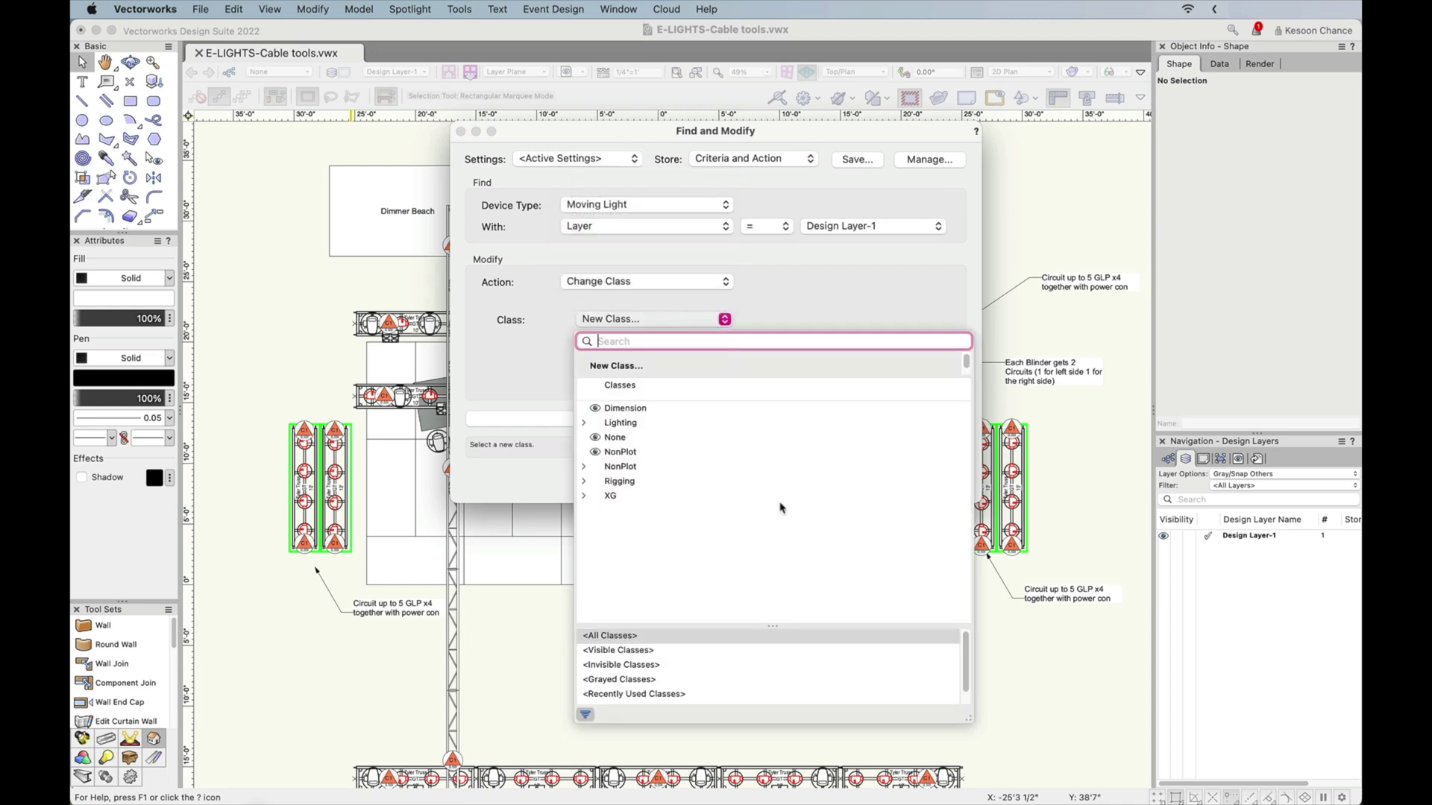
pyautogui.click(584, 423)
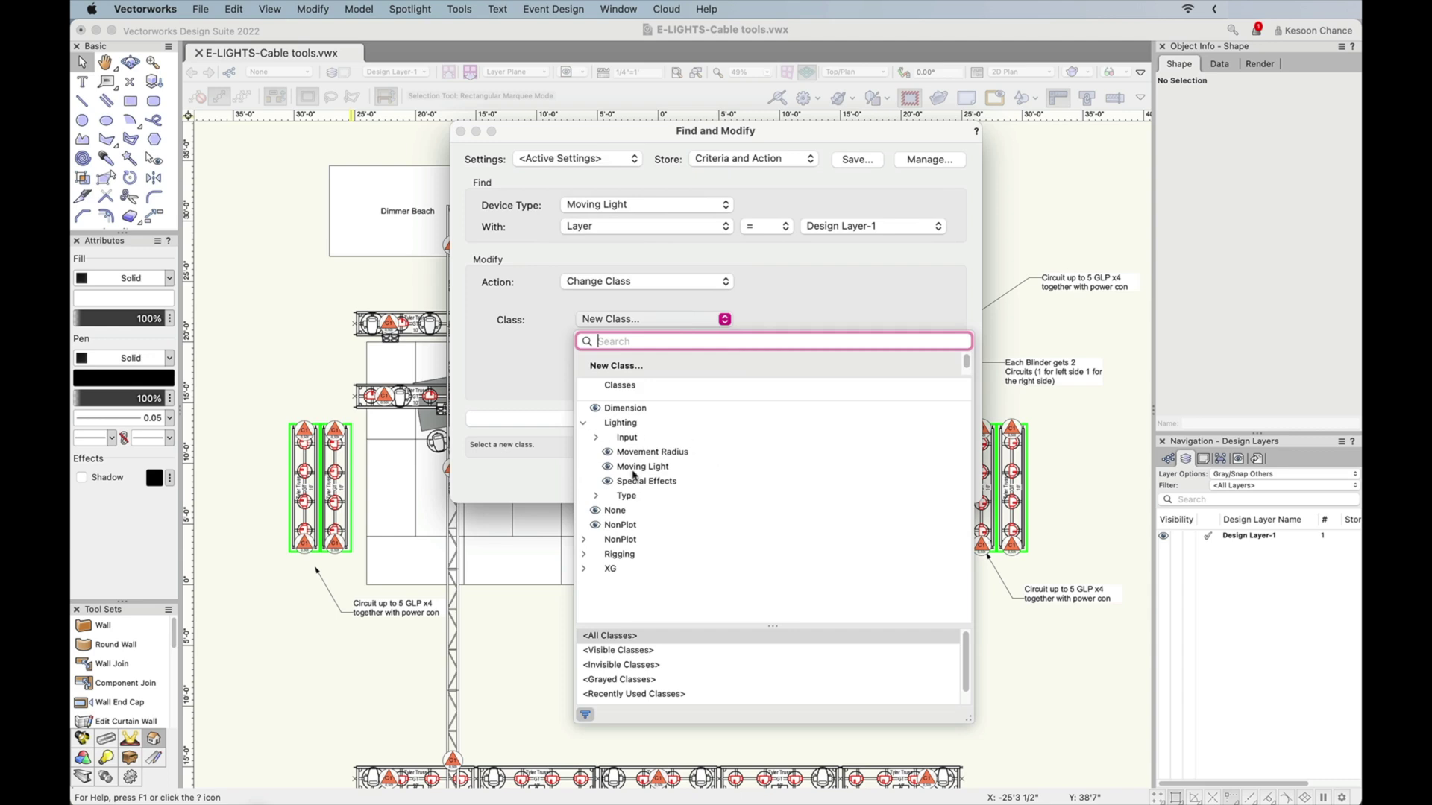
pyautogui.click(558, 463)
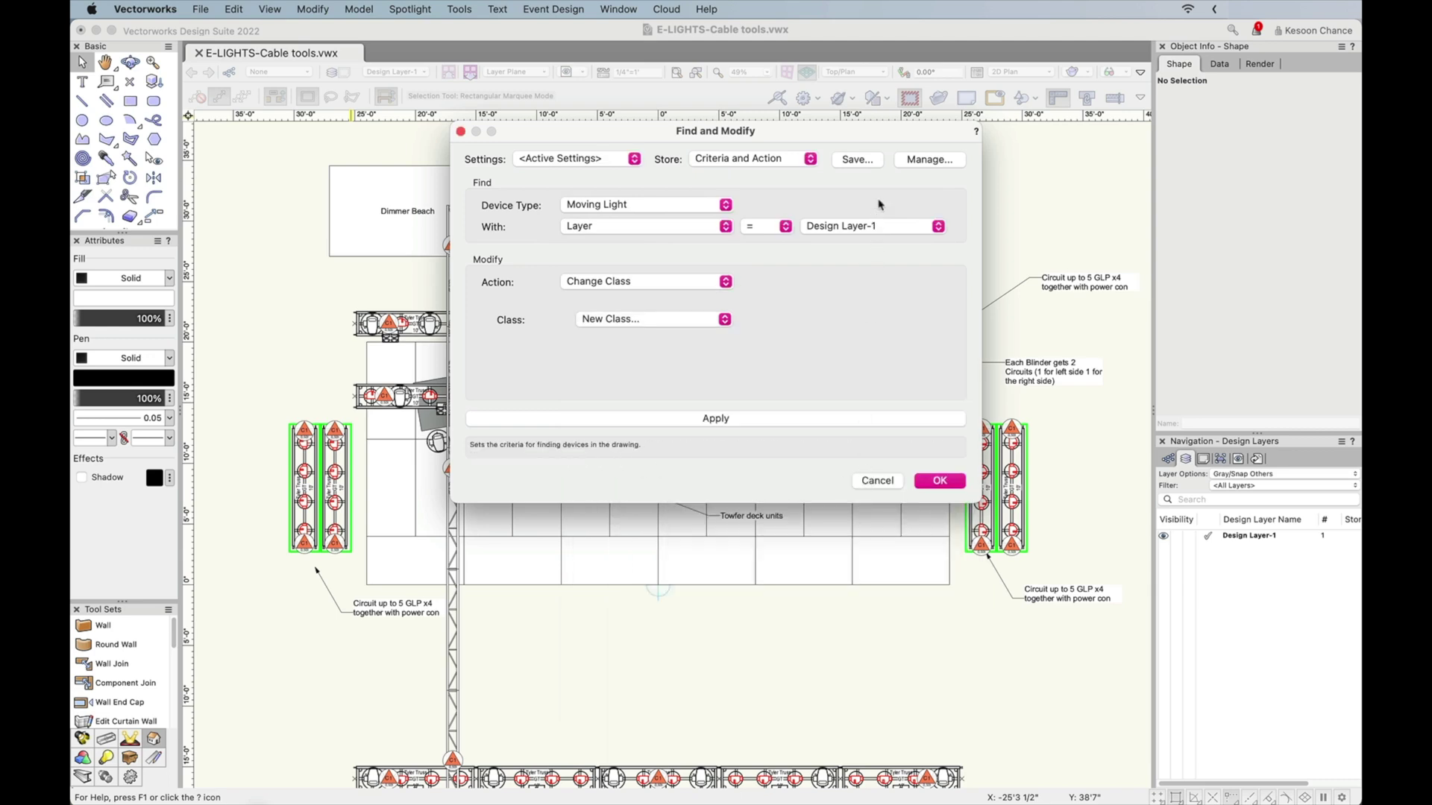
pyautogui.click(865, 162)
# Save the settings as 'Moving Light New Class' and close Find and Modify.
pyautogui.write('Moving Light New Class')
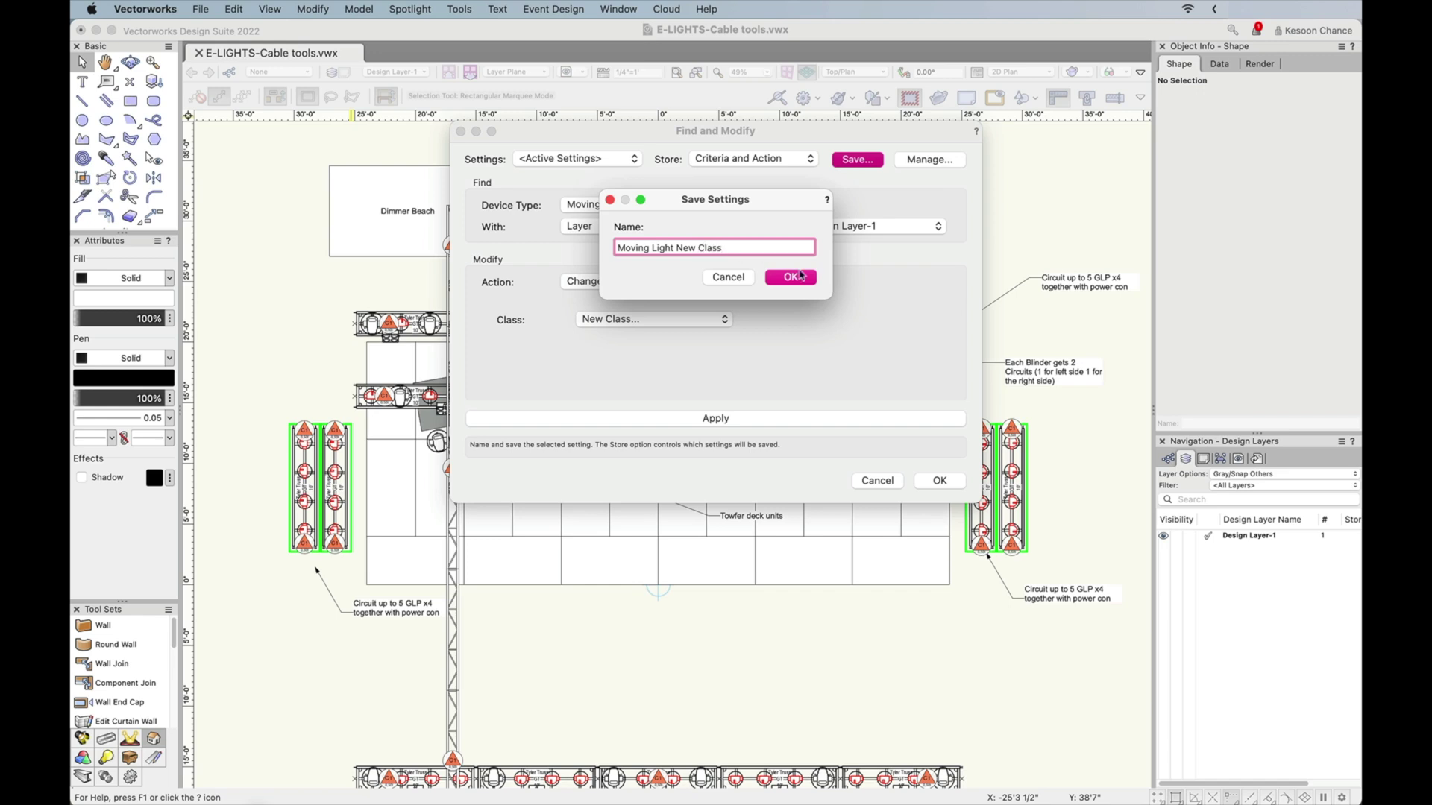
pyautogui.click(798, 277)
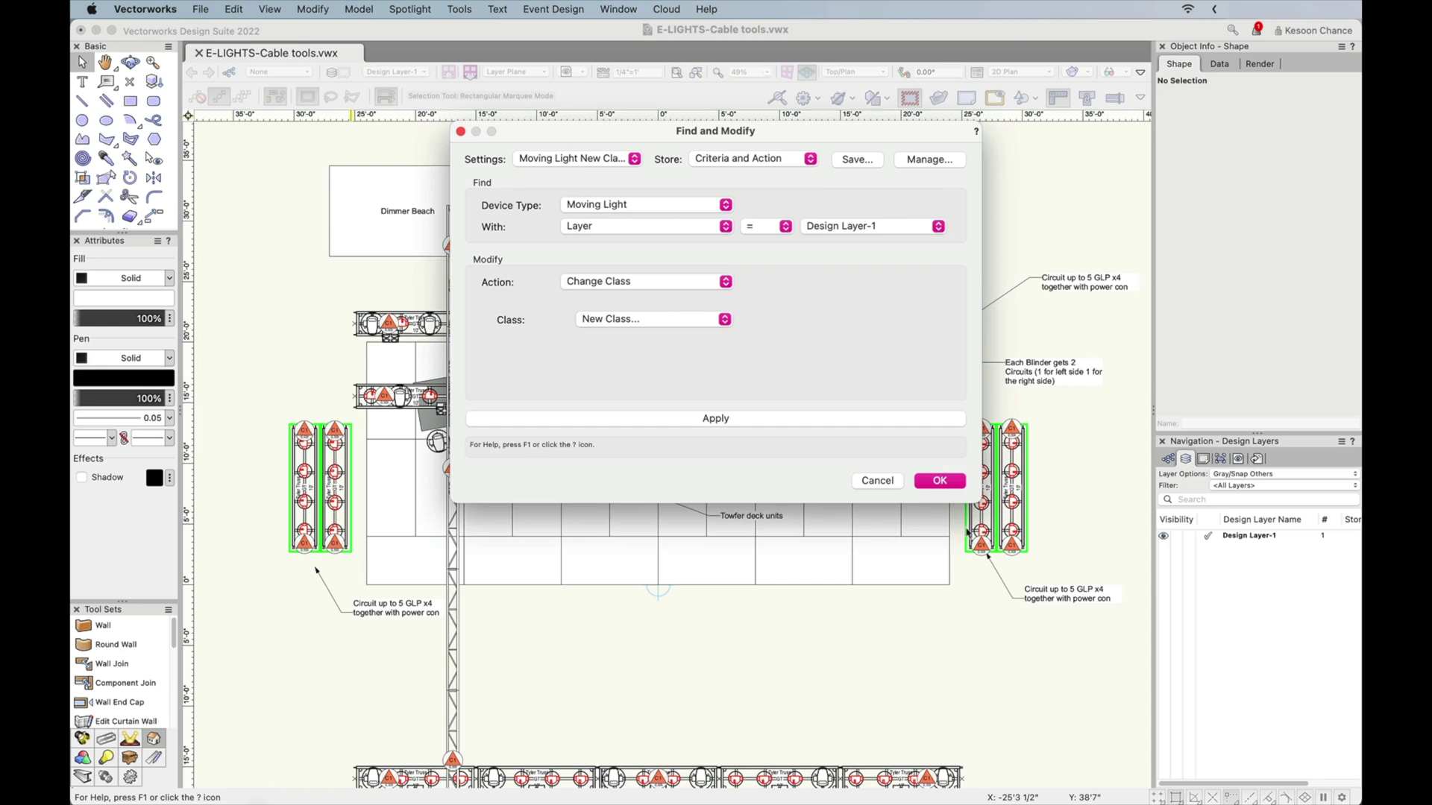
pyautogui.click(939, 480)
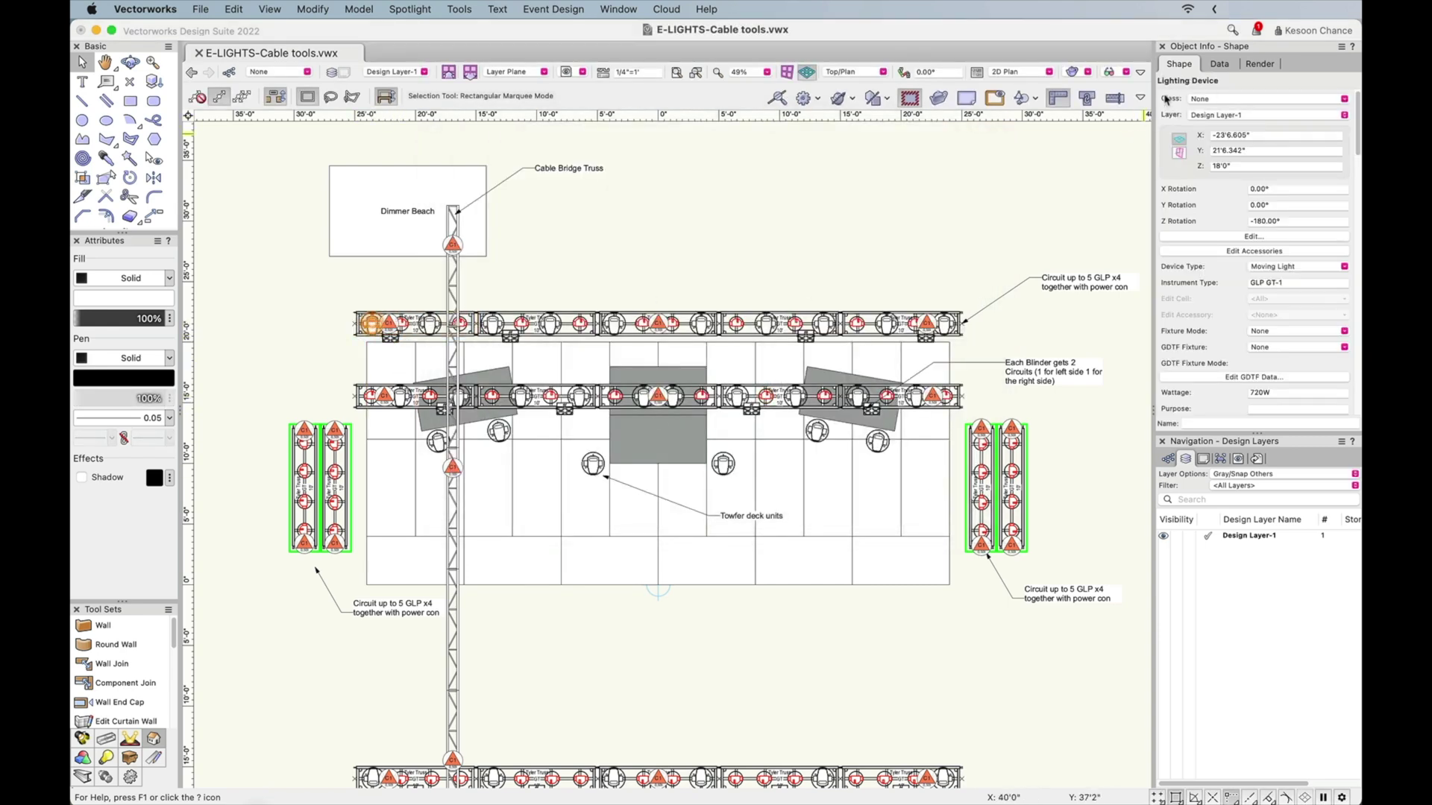
# Check a moving light's current class, then reopen Spotlight Find and Modify.
pyautogui.click(674, 399)
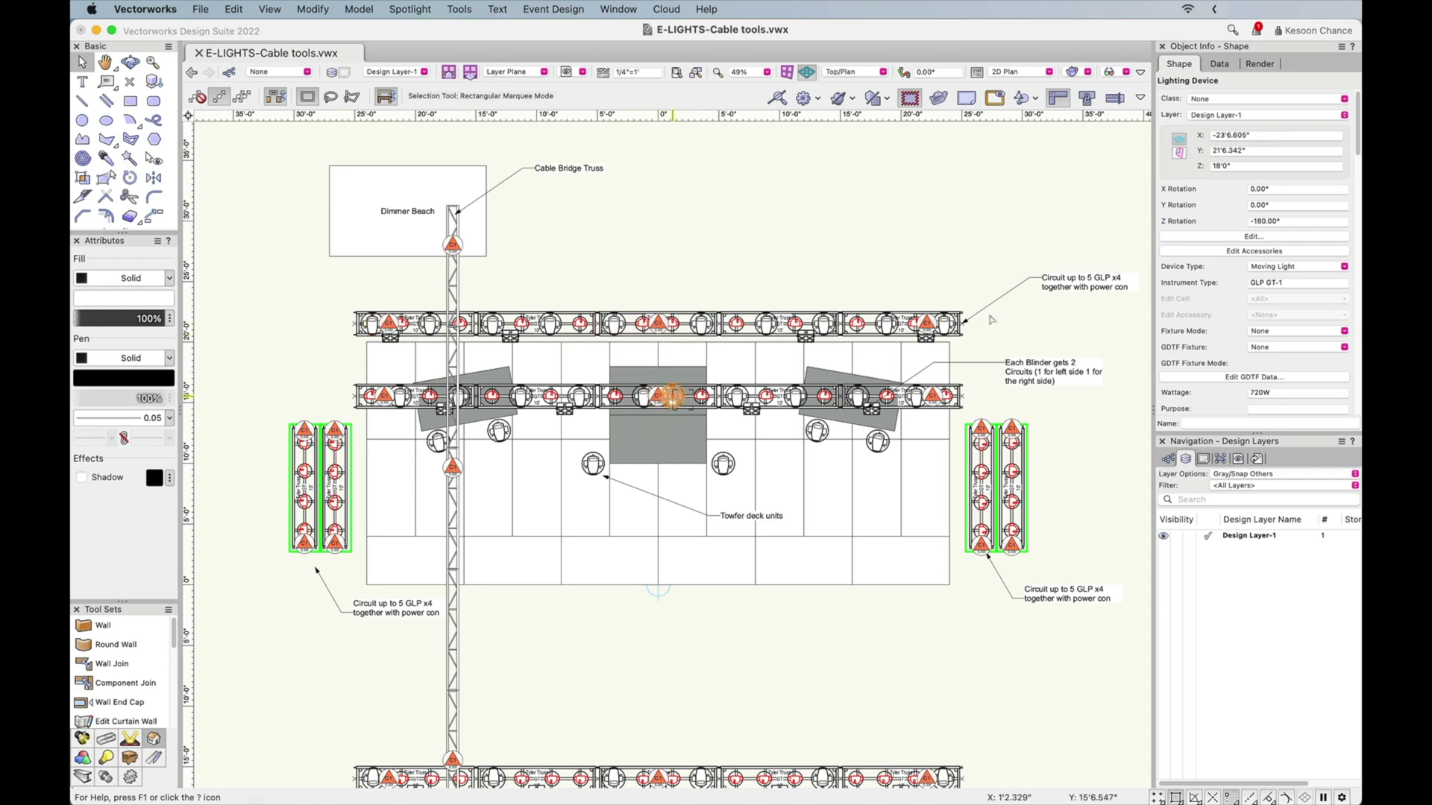
pyautogui.press('Escape')
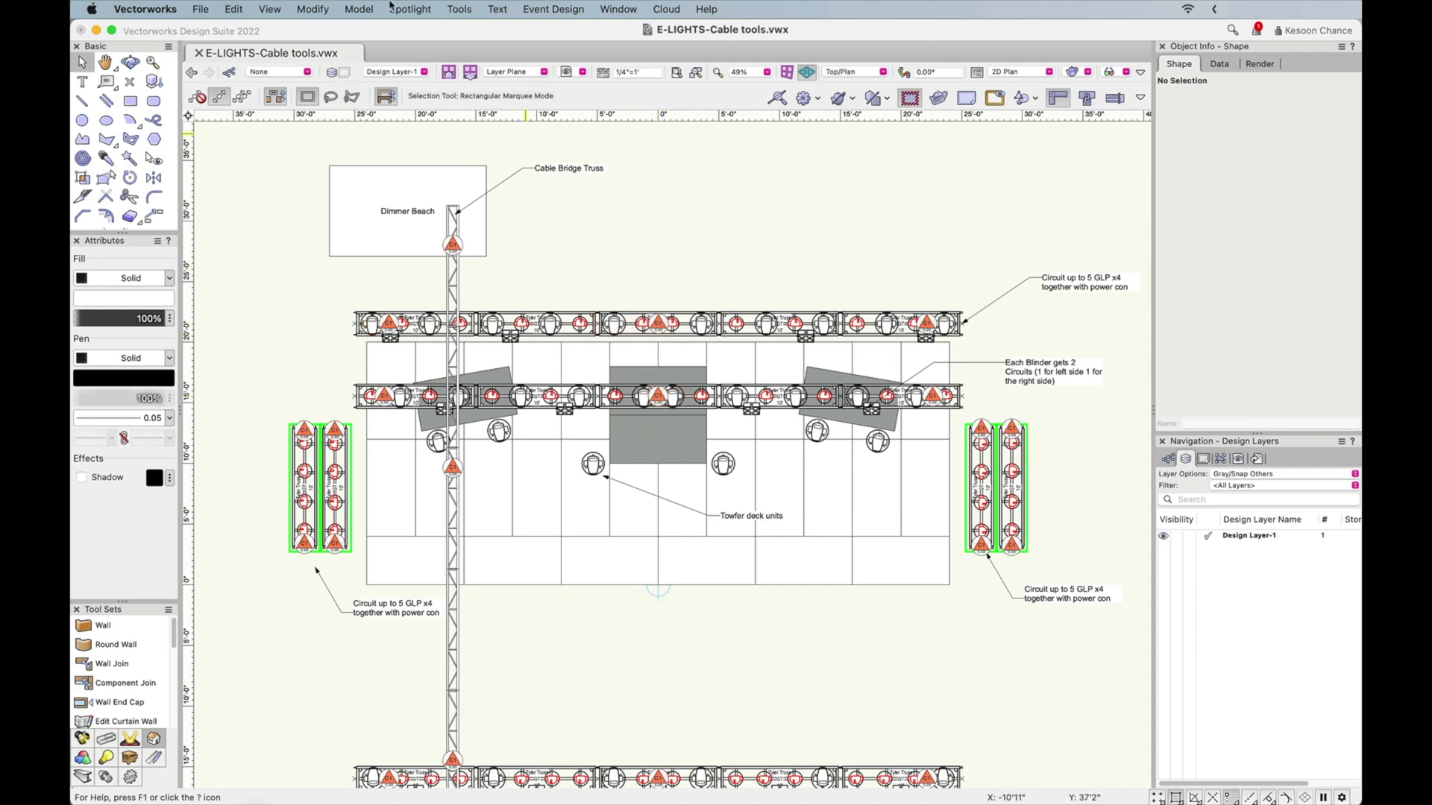
pyautogui.click(410, 9)
pyautogui.click(544, 117)
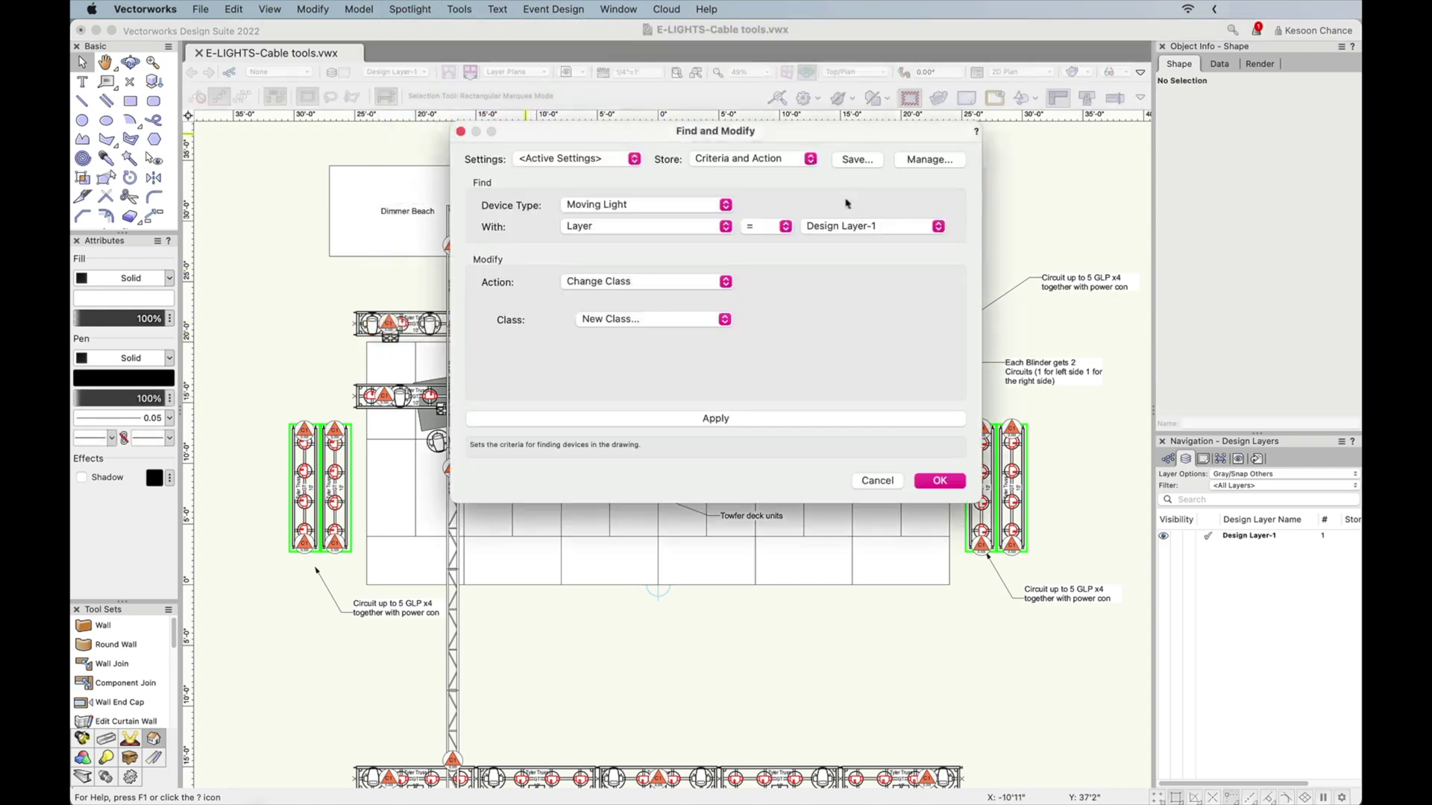
# Load the Moving Light New Class set and apply the Lighting-Moving Light class.
pyautogui.click(591, 158)
pyautogui.click(598, 219)
pyautogui.click(720, 322)
pyautogui.click(584, 423)
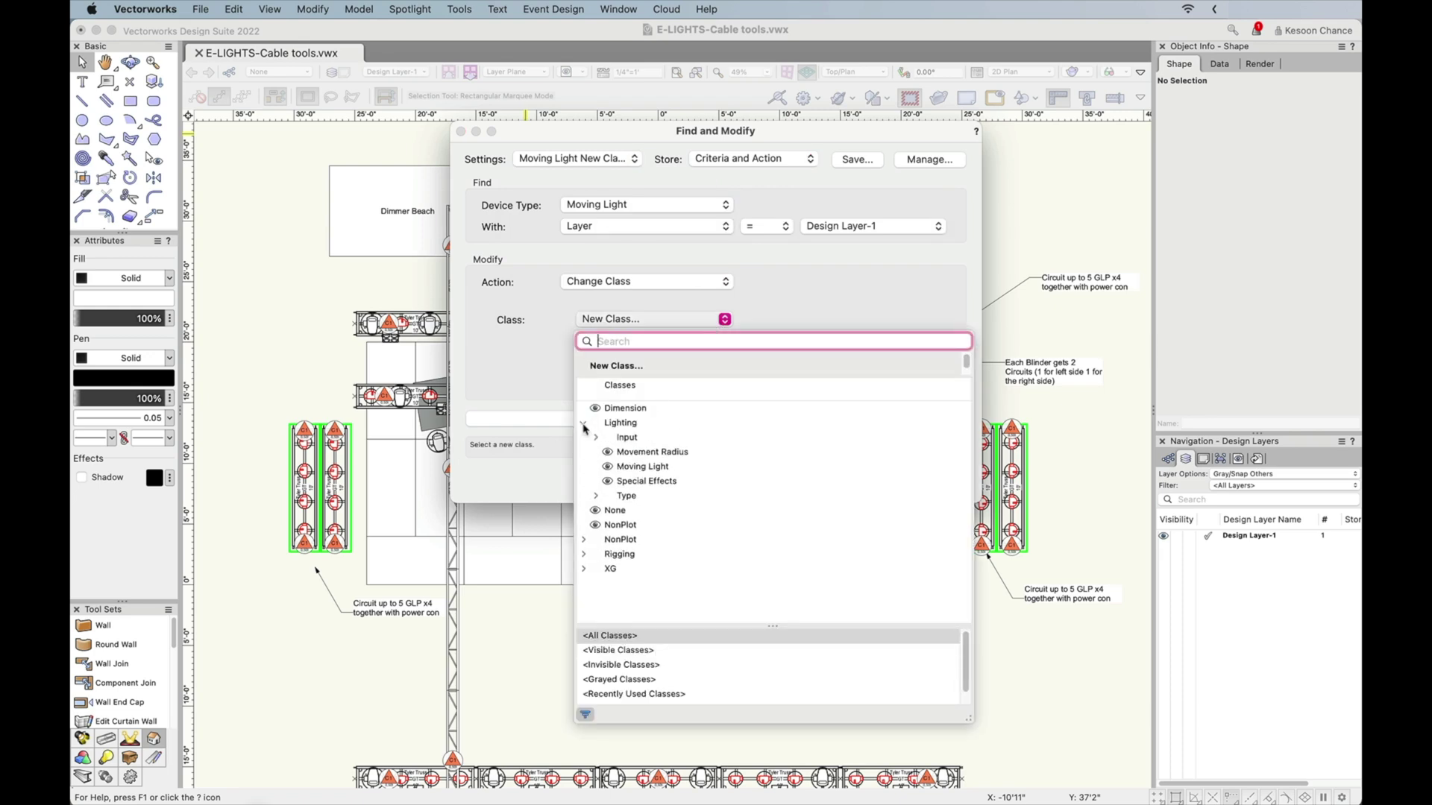
pyautogui.click(659, 466)
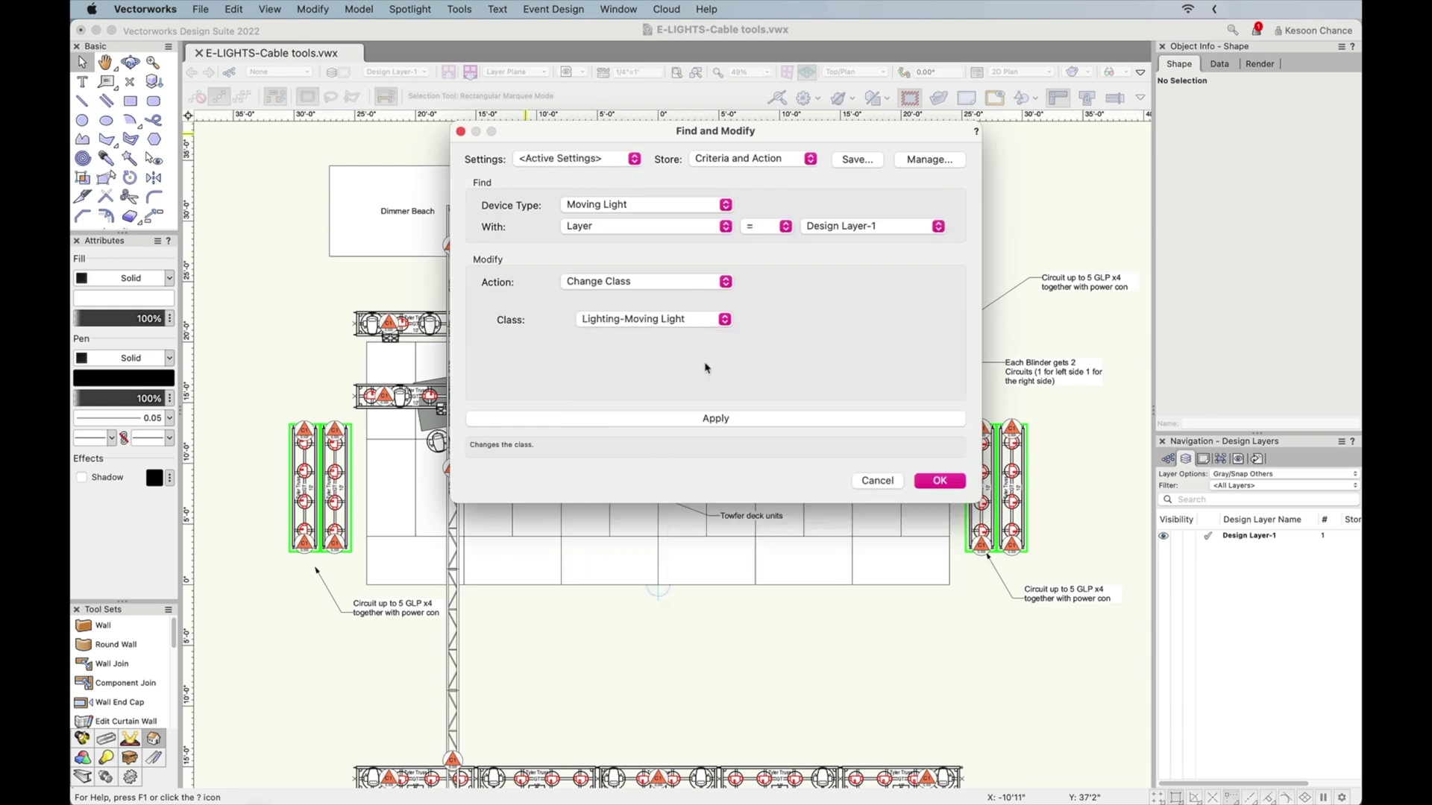
pyautogui.click(757, 425)
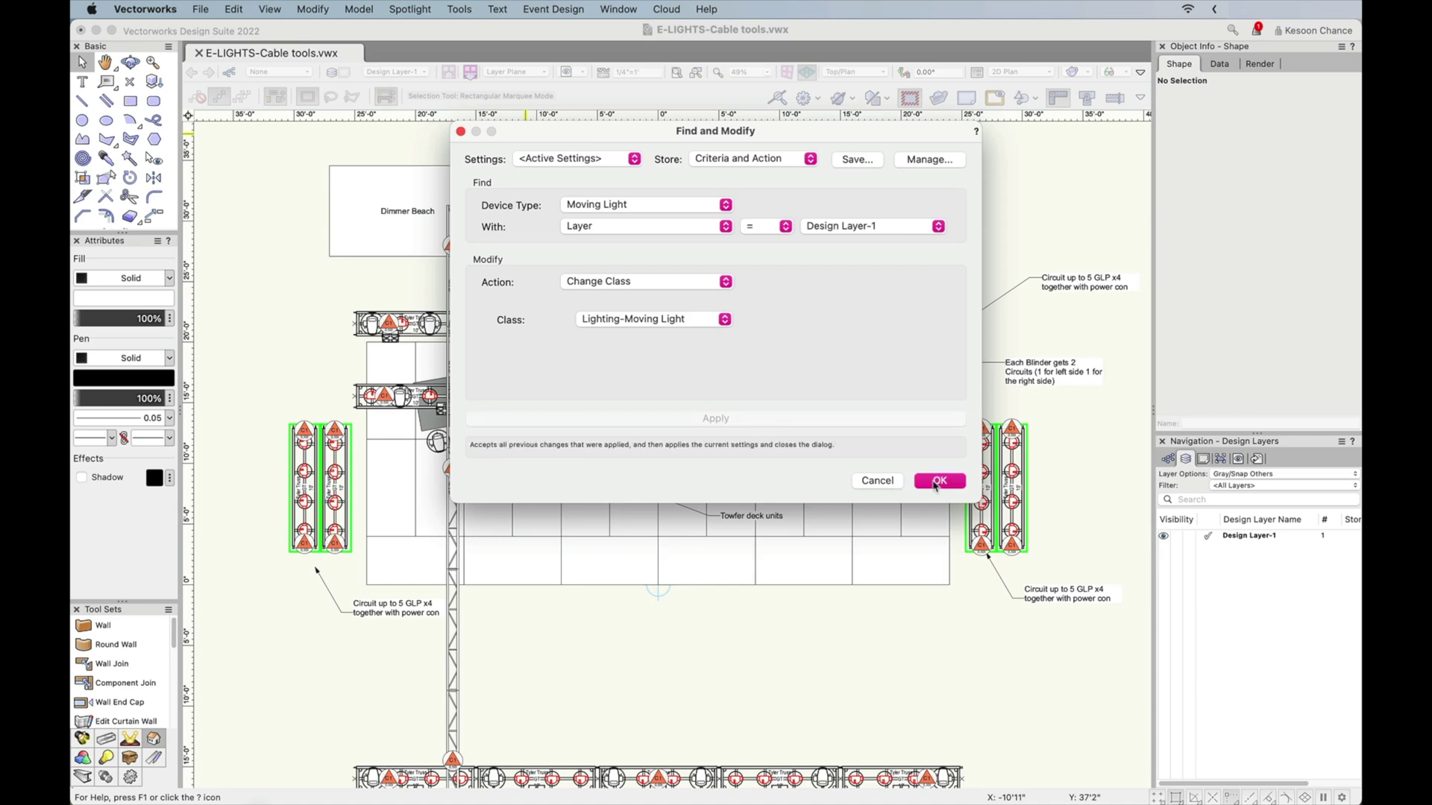
# Keep Change Class, close Find and Modify, and verify a fixture's new class.
pyautogui.click(648, 287)
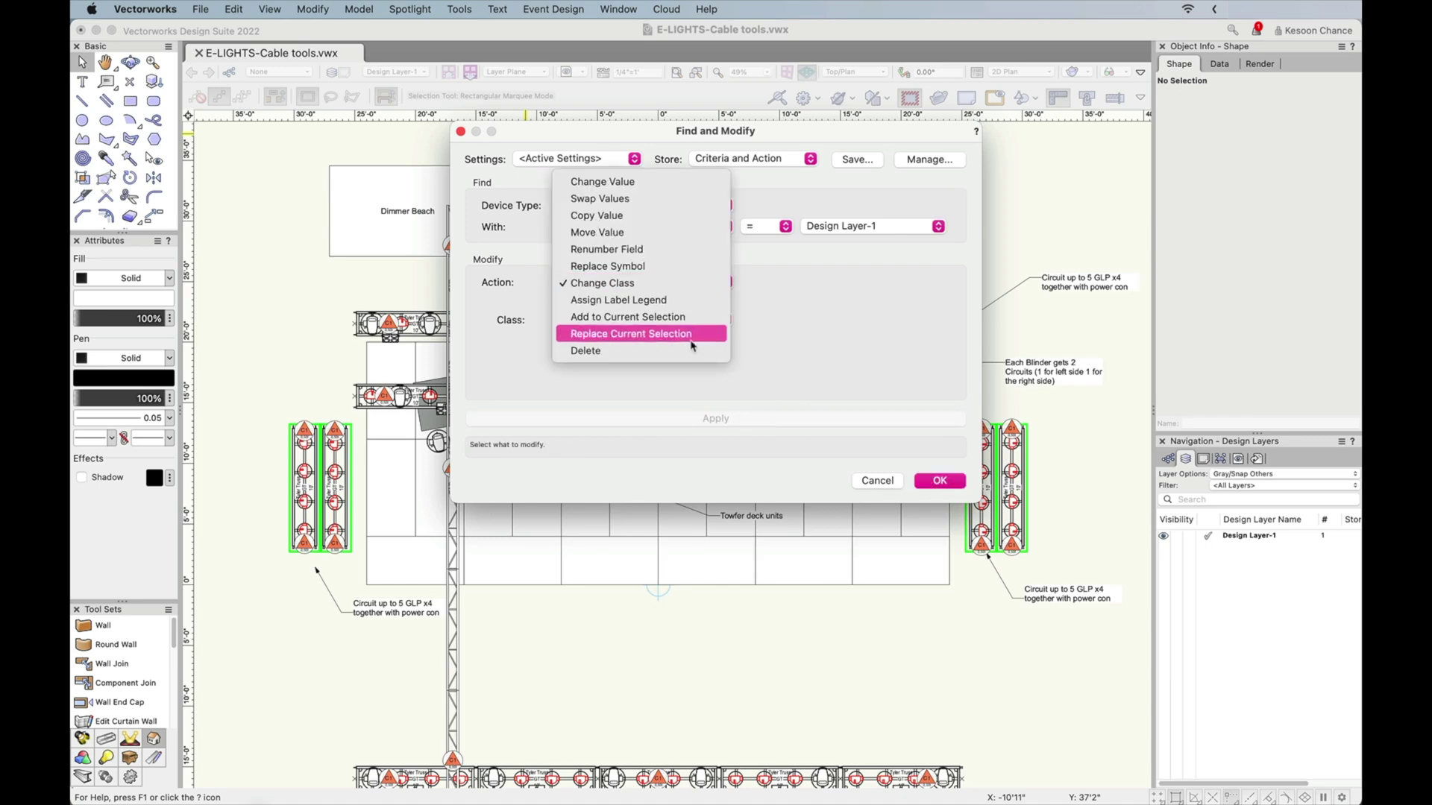
pyautogui.click(762, 332)
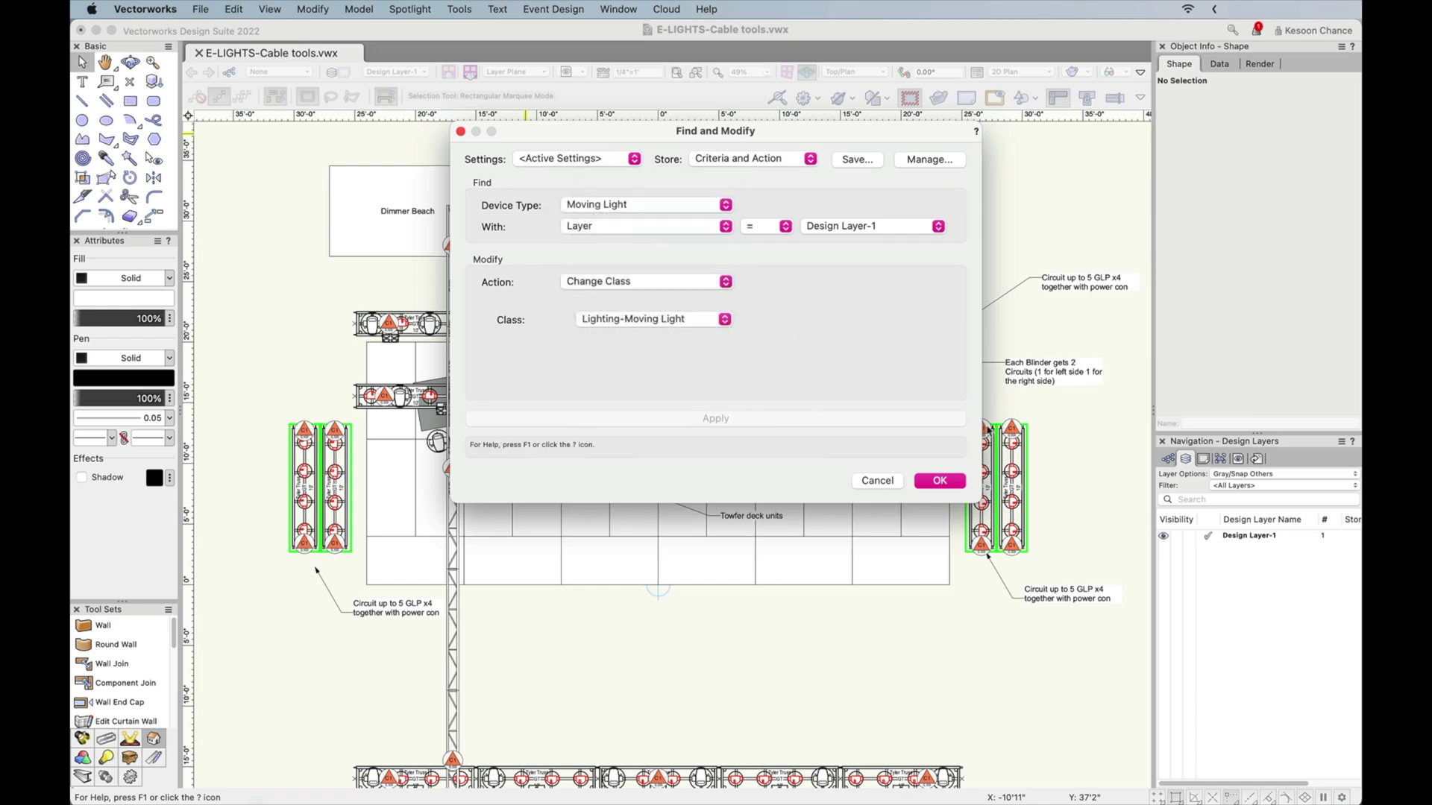
pyautogui.click(941, 481)
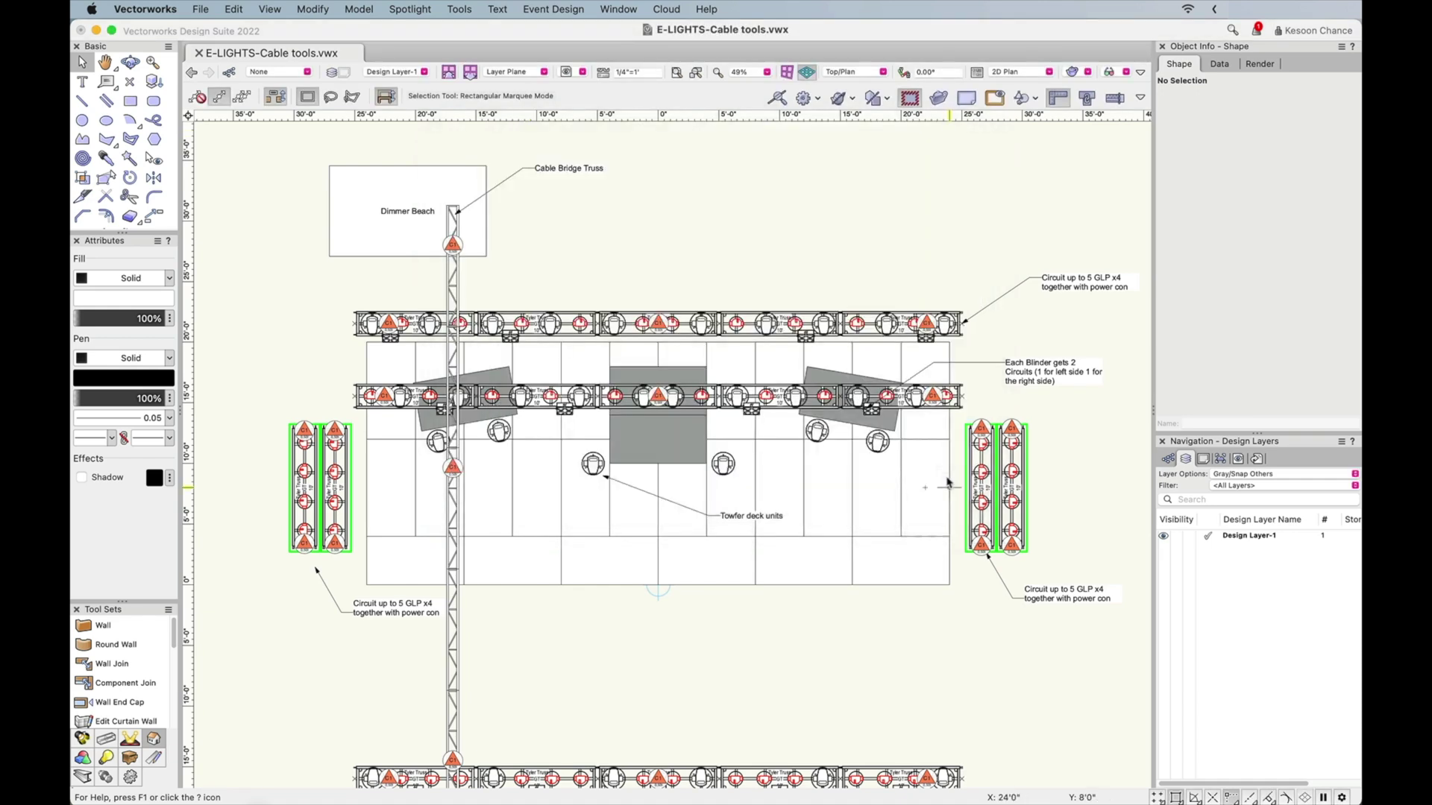
pyautogui.click(370, 322)
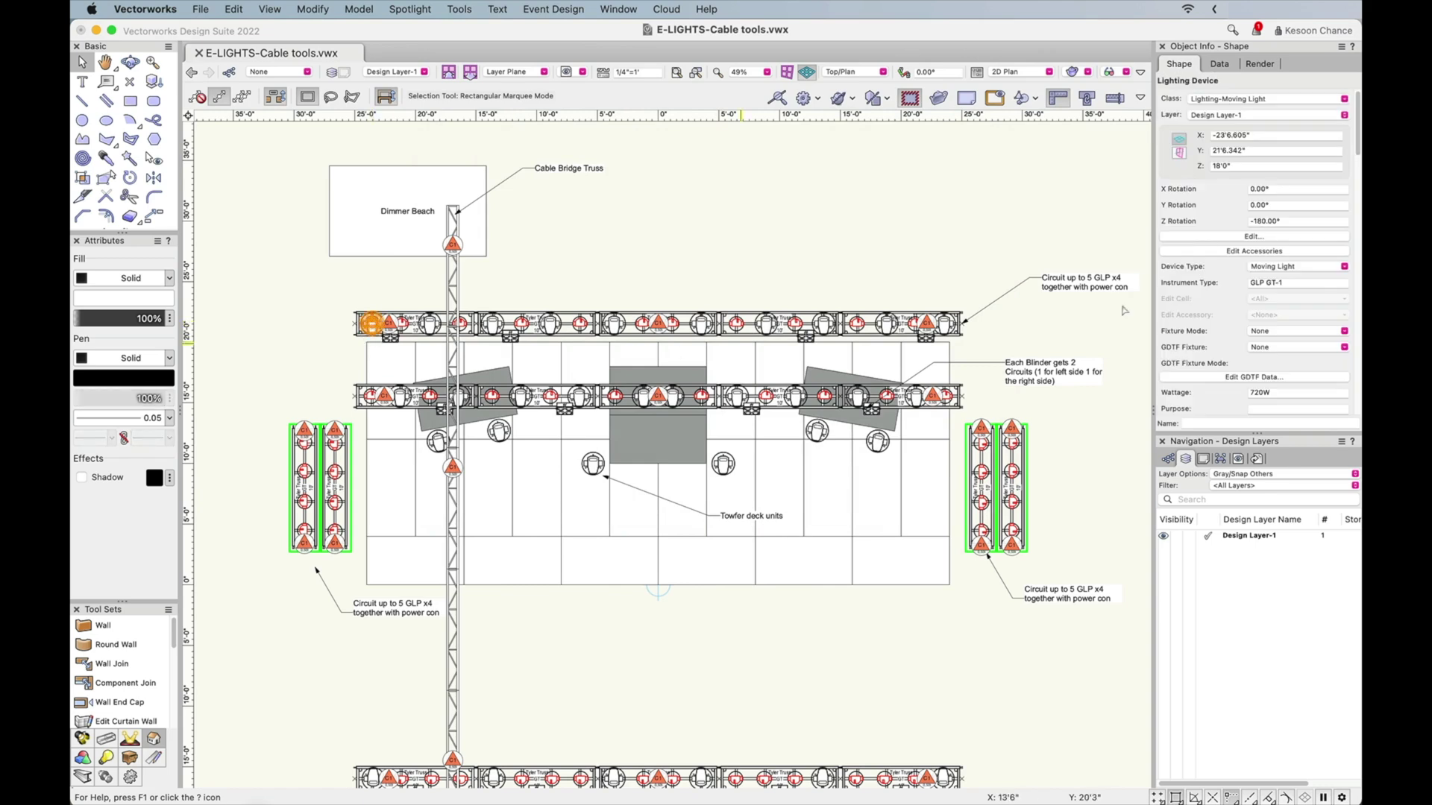
pyautogui.click(1022, 165)
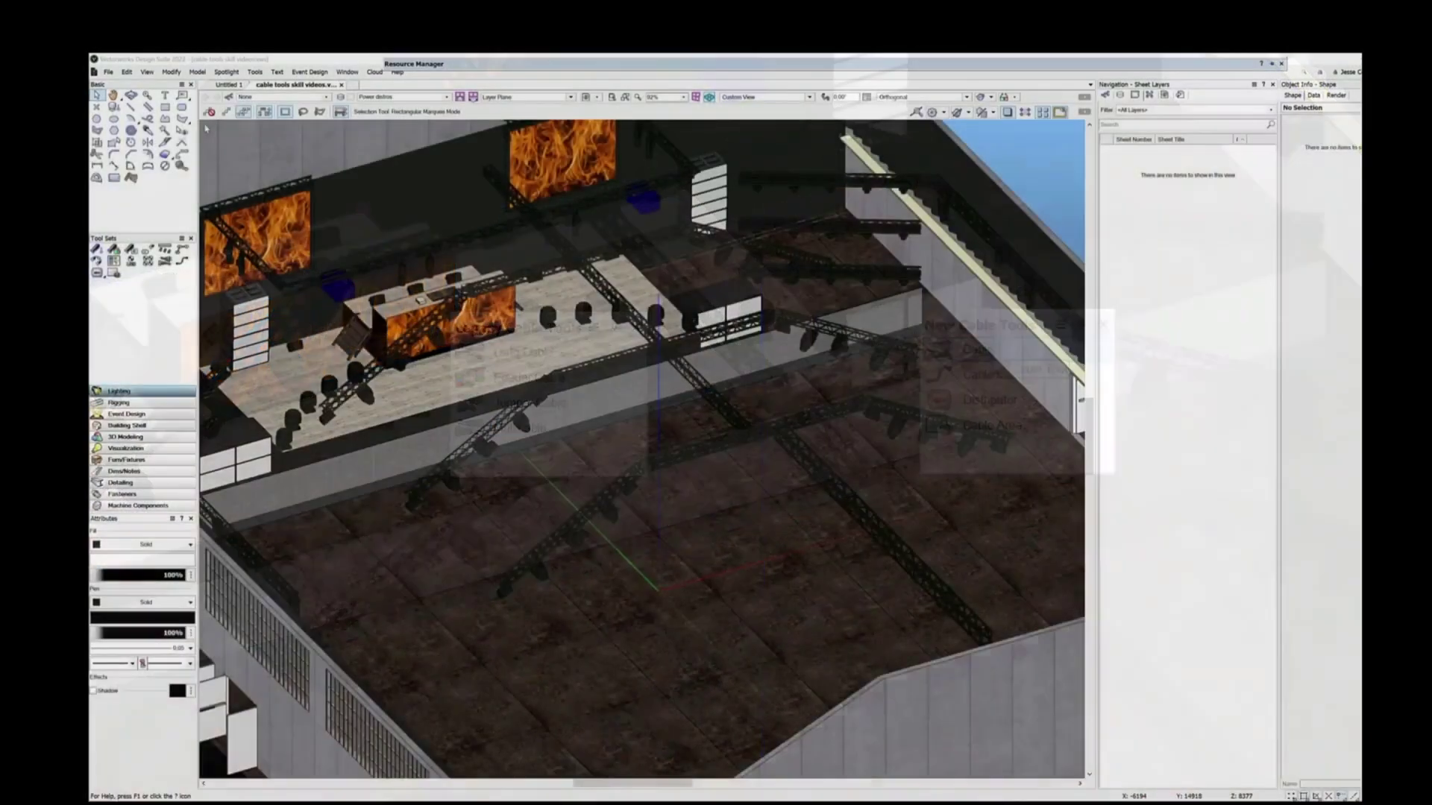
# Activate the Cable tool over the 3D venue model.
pyautogui.click(165, 261)
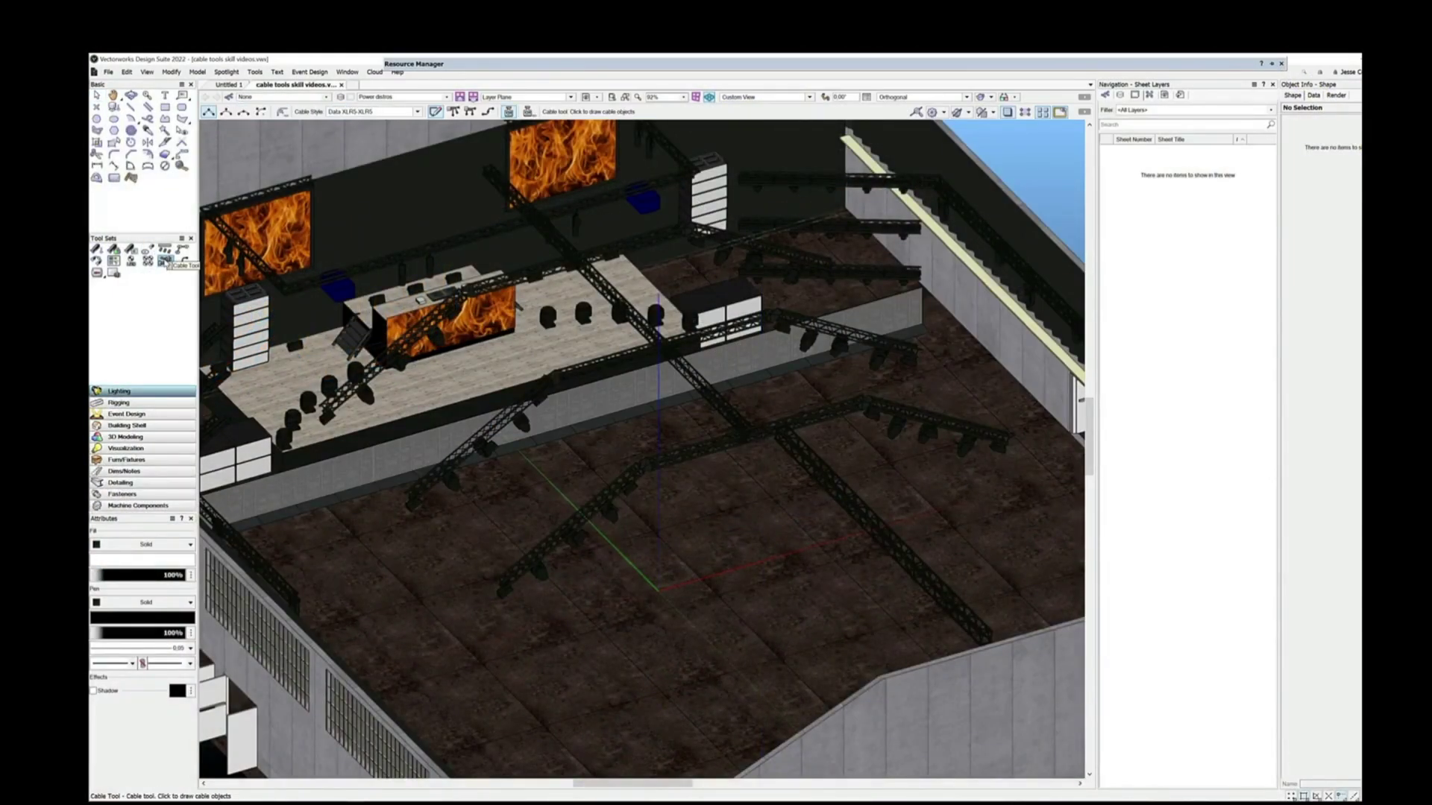
# Choose Data XLR5-XLR5 as the Cable tool's cable style.
pyautogui.click(418, 112)
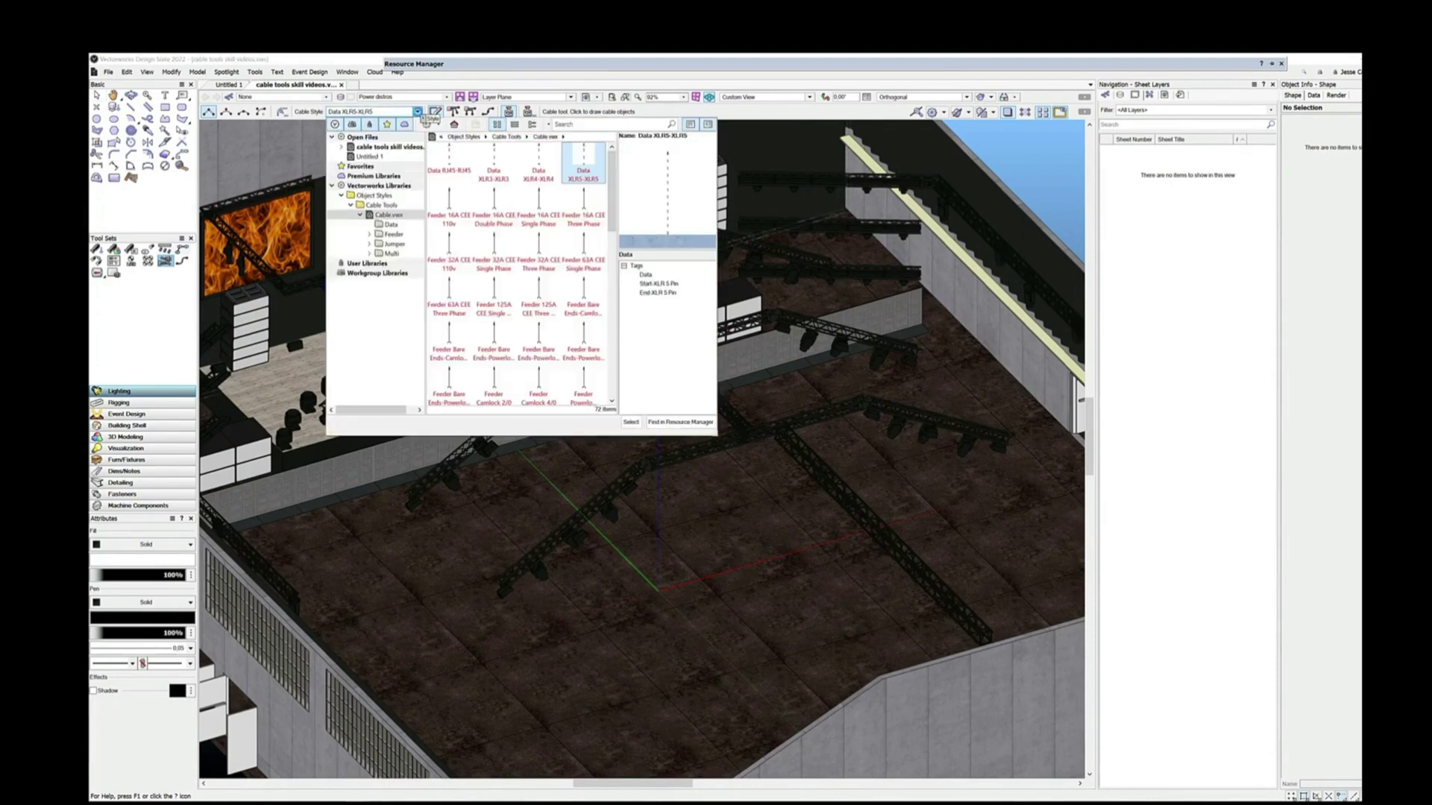
pyautogui.scroll(-3, 532, 207)
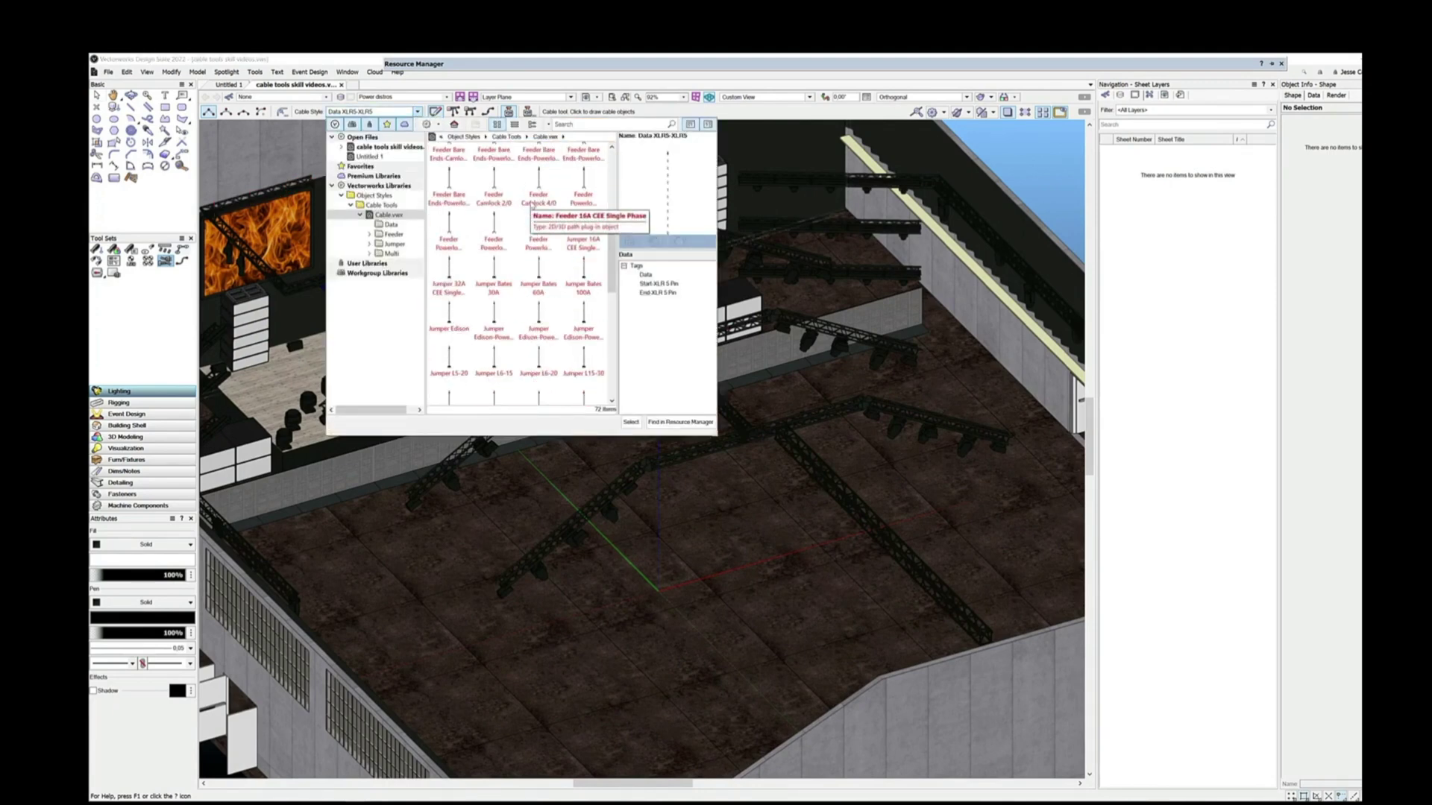
pyautogui.scroll(3, 532, 206)
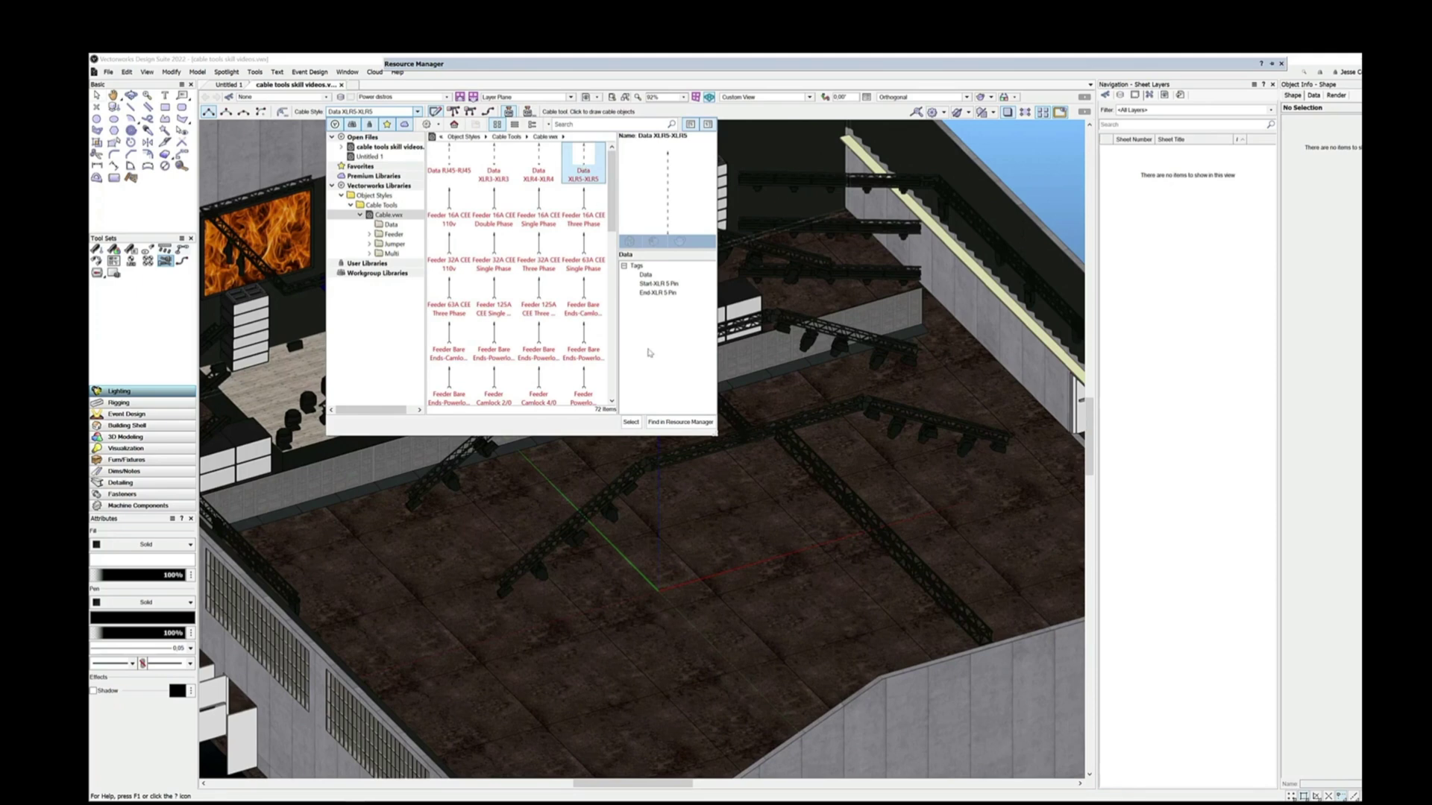
pyautogui.click(631, 422)
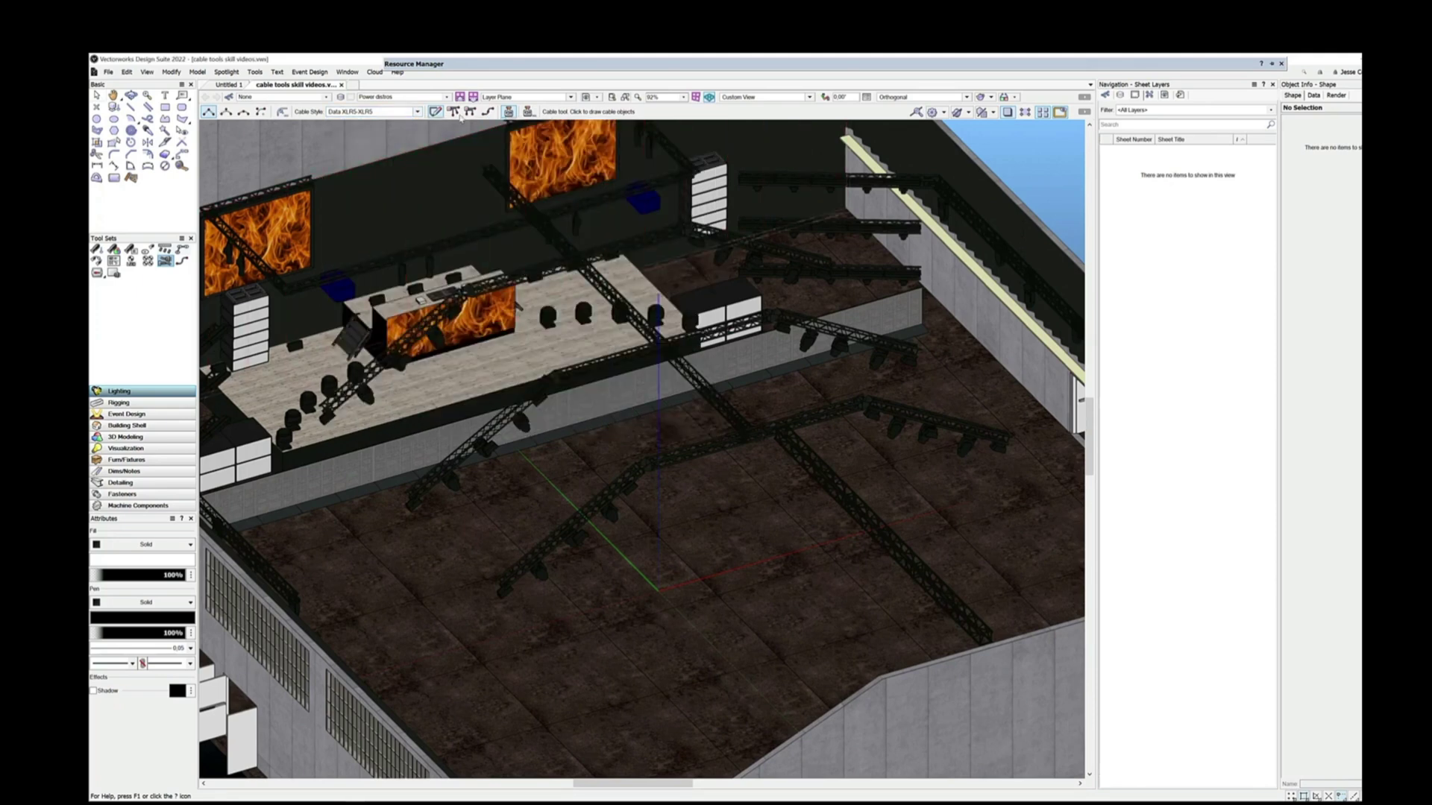
# Number cable IDs automatically from 1, without prefix or target distributor ID.
pyautogui.click(528, 112)
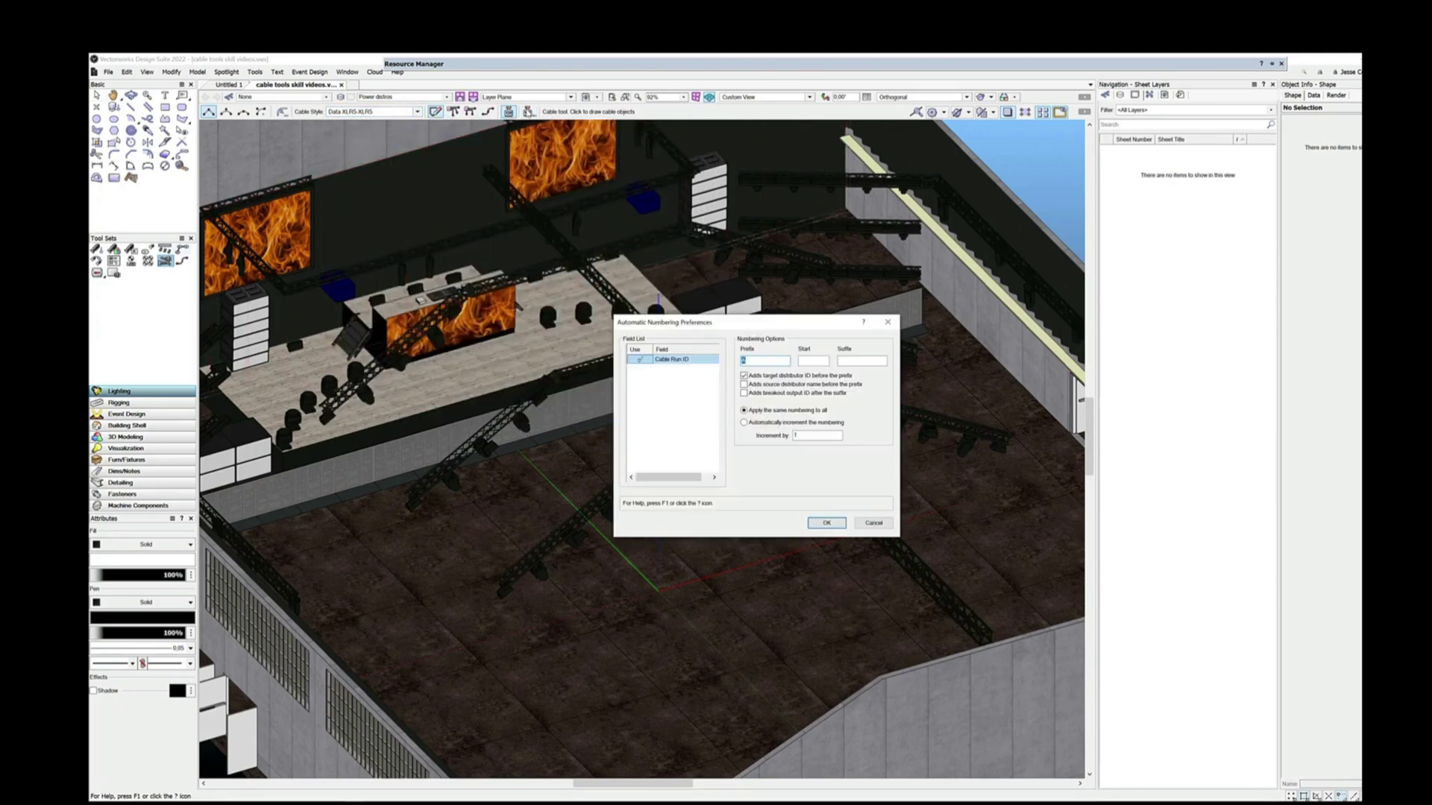
pyautogui.press('BackSpace')
pyautogui.click(822, 360)
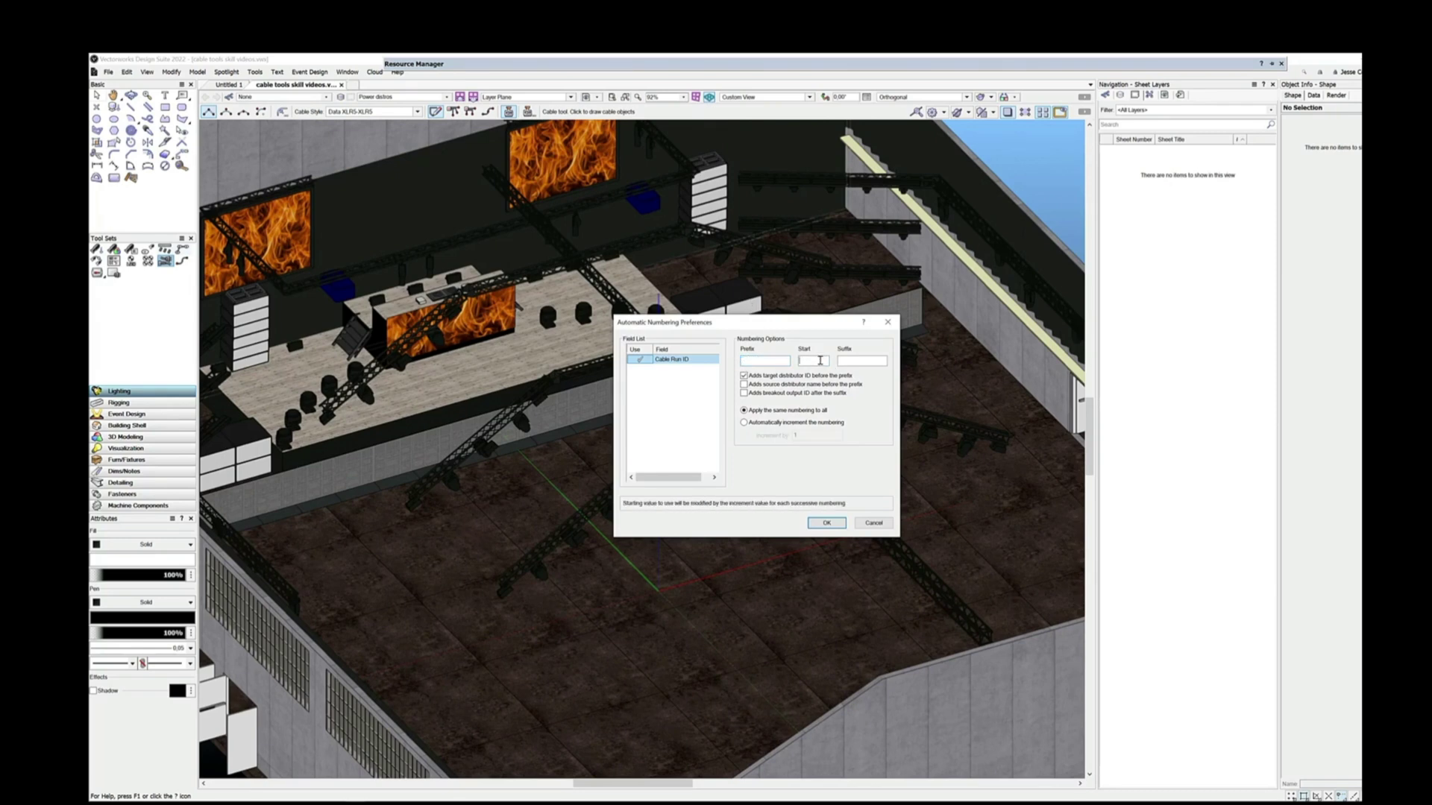
pyautogui.write('1')
pyautogui.click(746, 375)
pyautogui.click(745, 423)
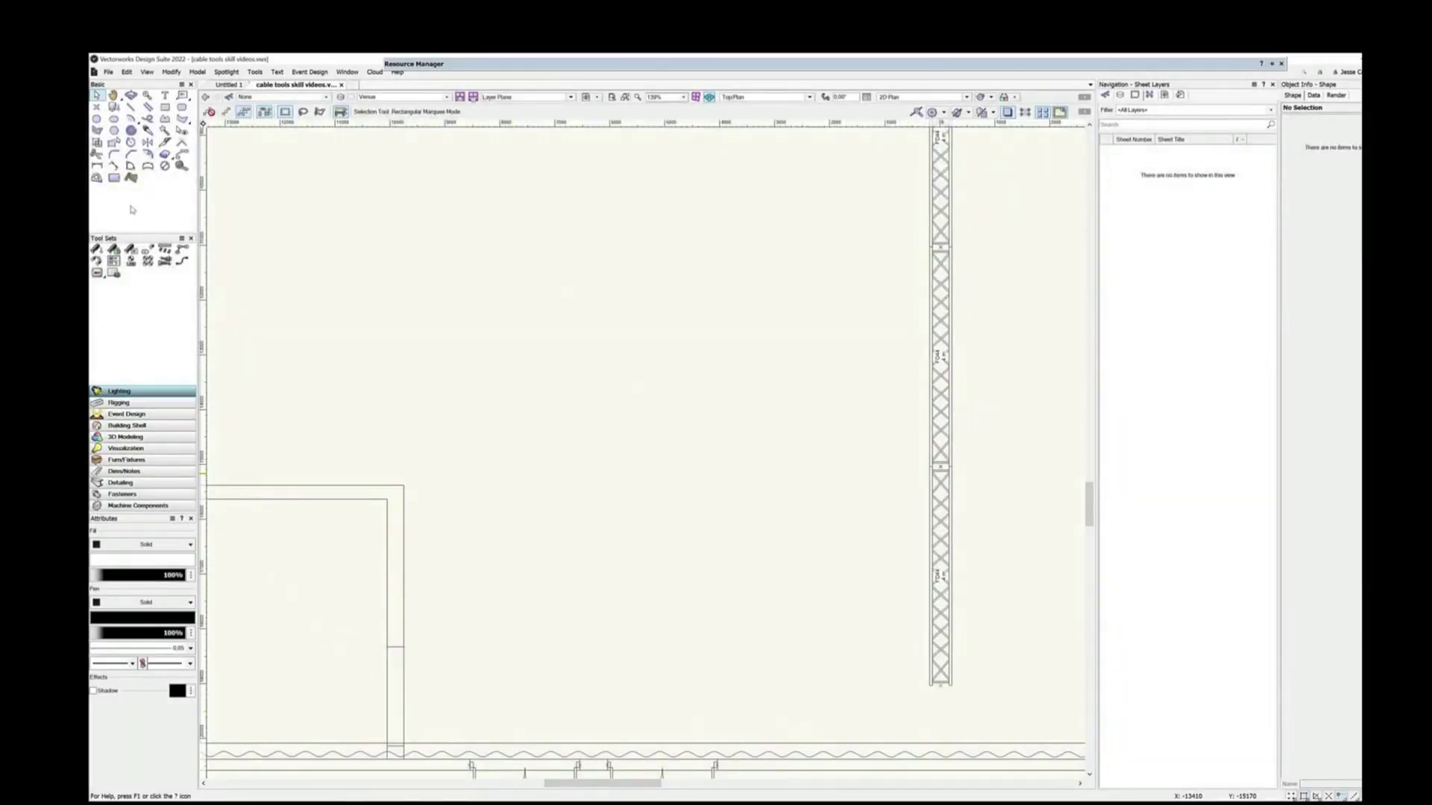
# Draw the cable from left of the stage edge along the floor and up to the truss top.
pyautogui.click(165, 260)
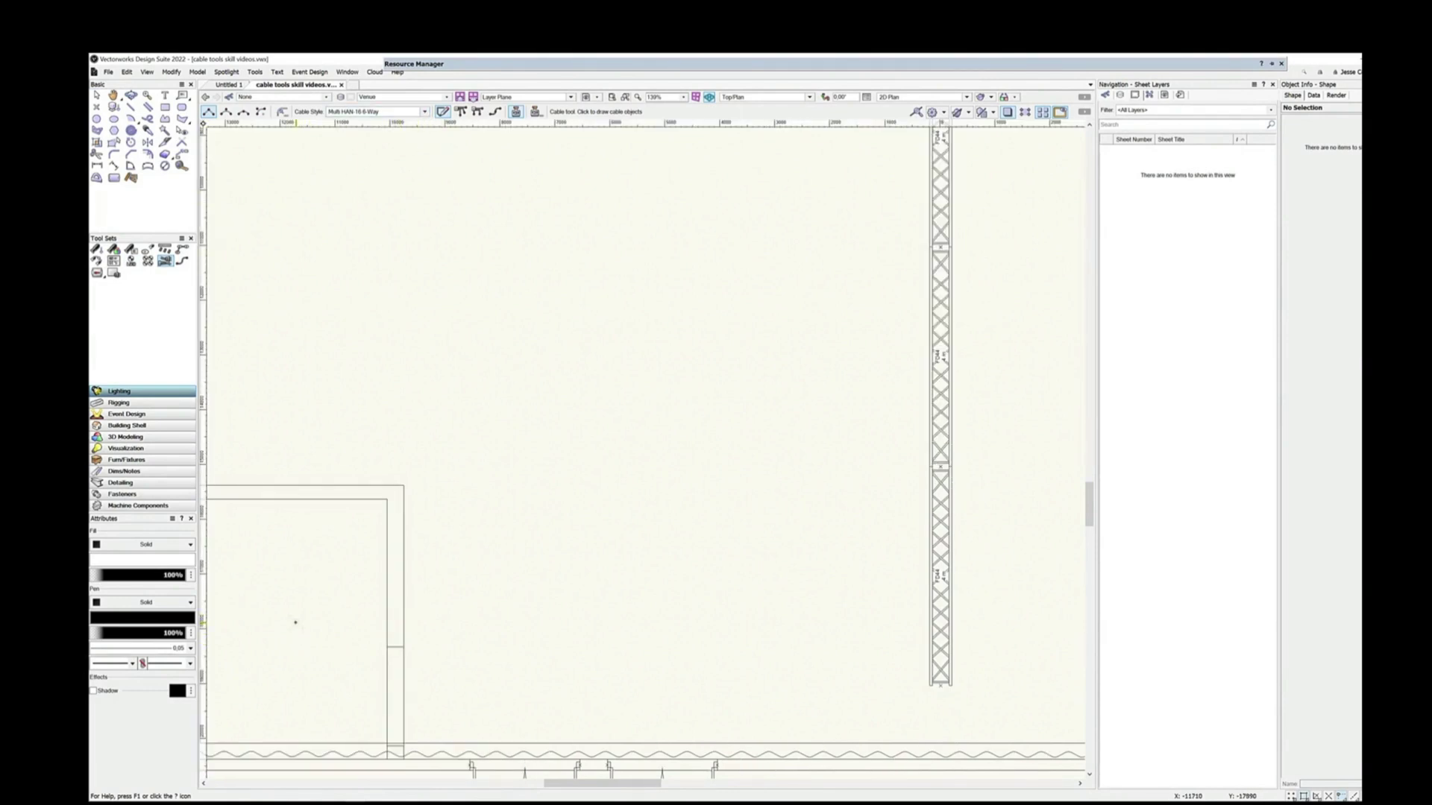
pyautogui.click(296, 623)
pyautogui.click(295, 705)
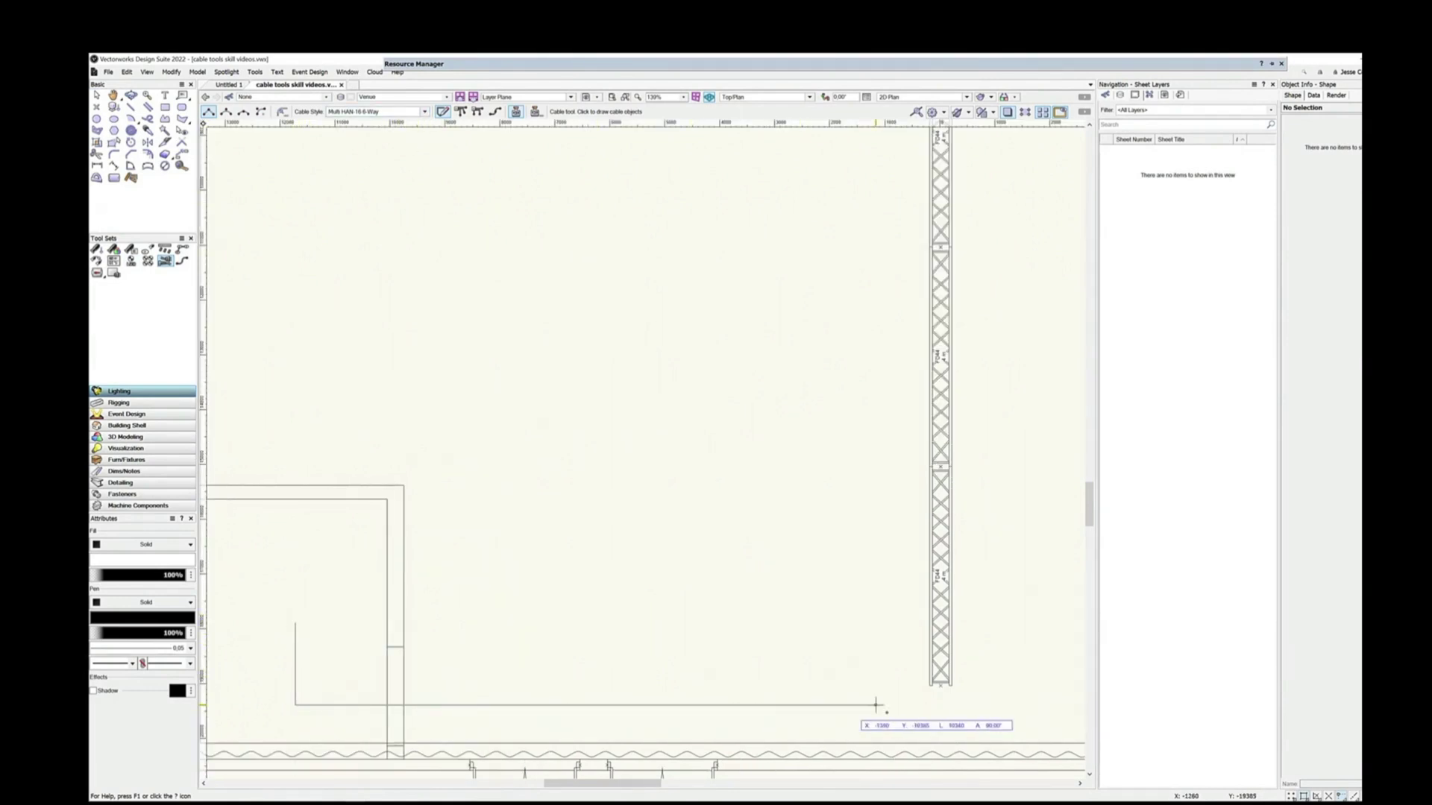
pyautogui.click(938, 704)
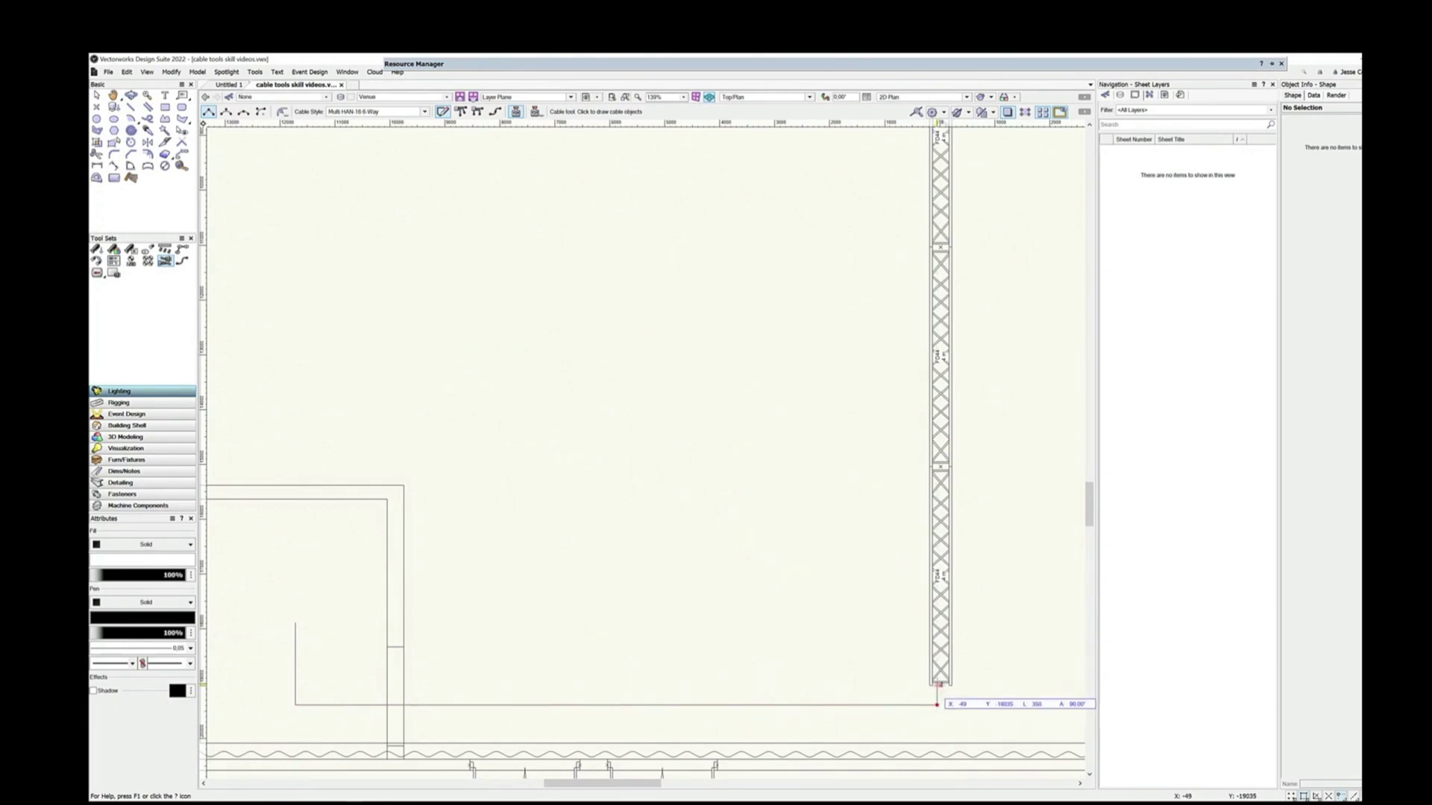
pyautogui.click(940, 685)
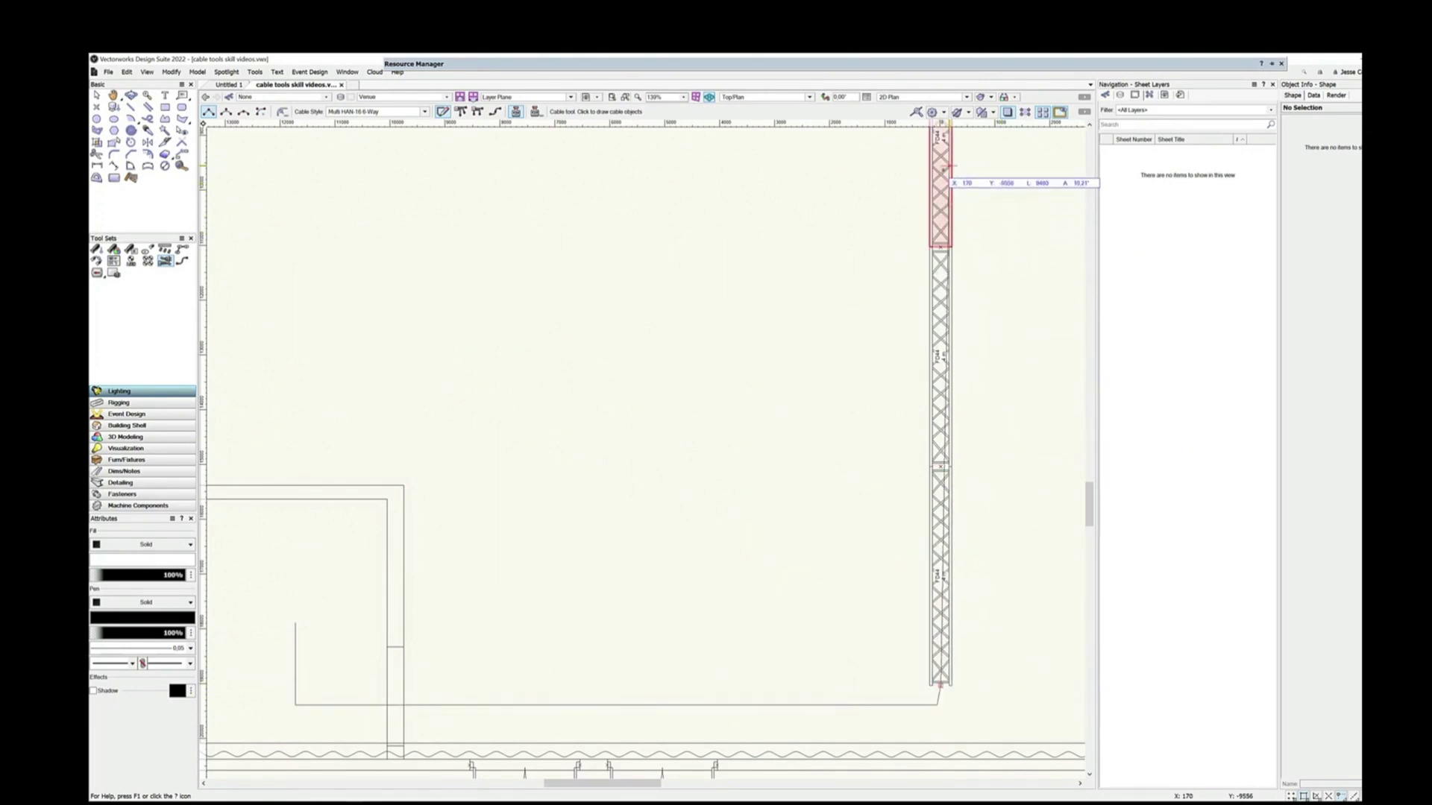
pyautogui.moveTo(949, 203); pyautogui.dragTo(934, 286, button='middle')
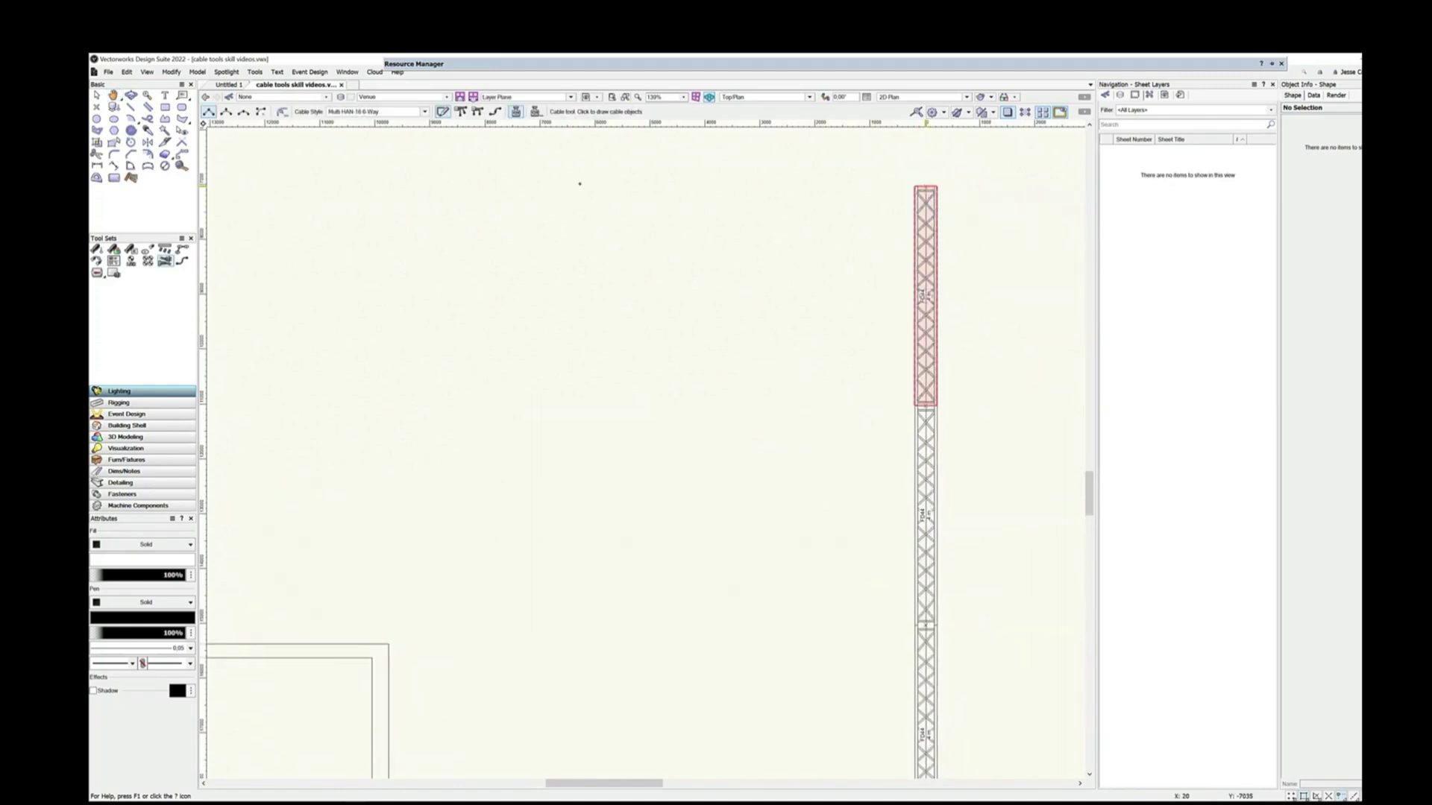
pyautogui.doubleClick(926, 188)
pyautogui.click(131, 94)
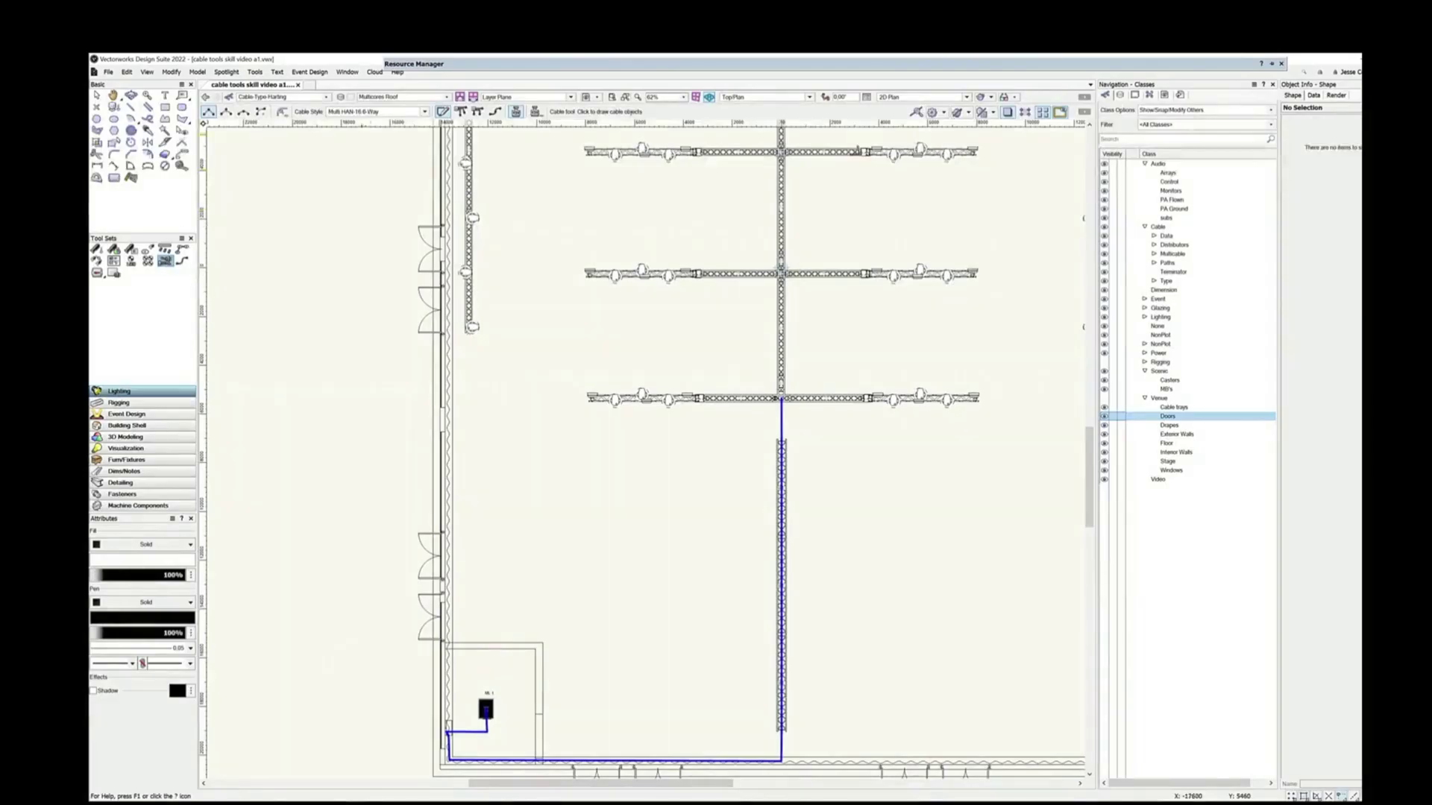
# Start a multicable at the ML 1 distro output, then zoom and pan toward the truss crossing.
pyautogui.click(516, 112)
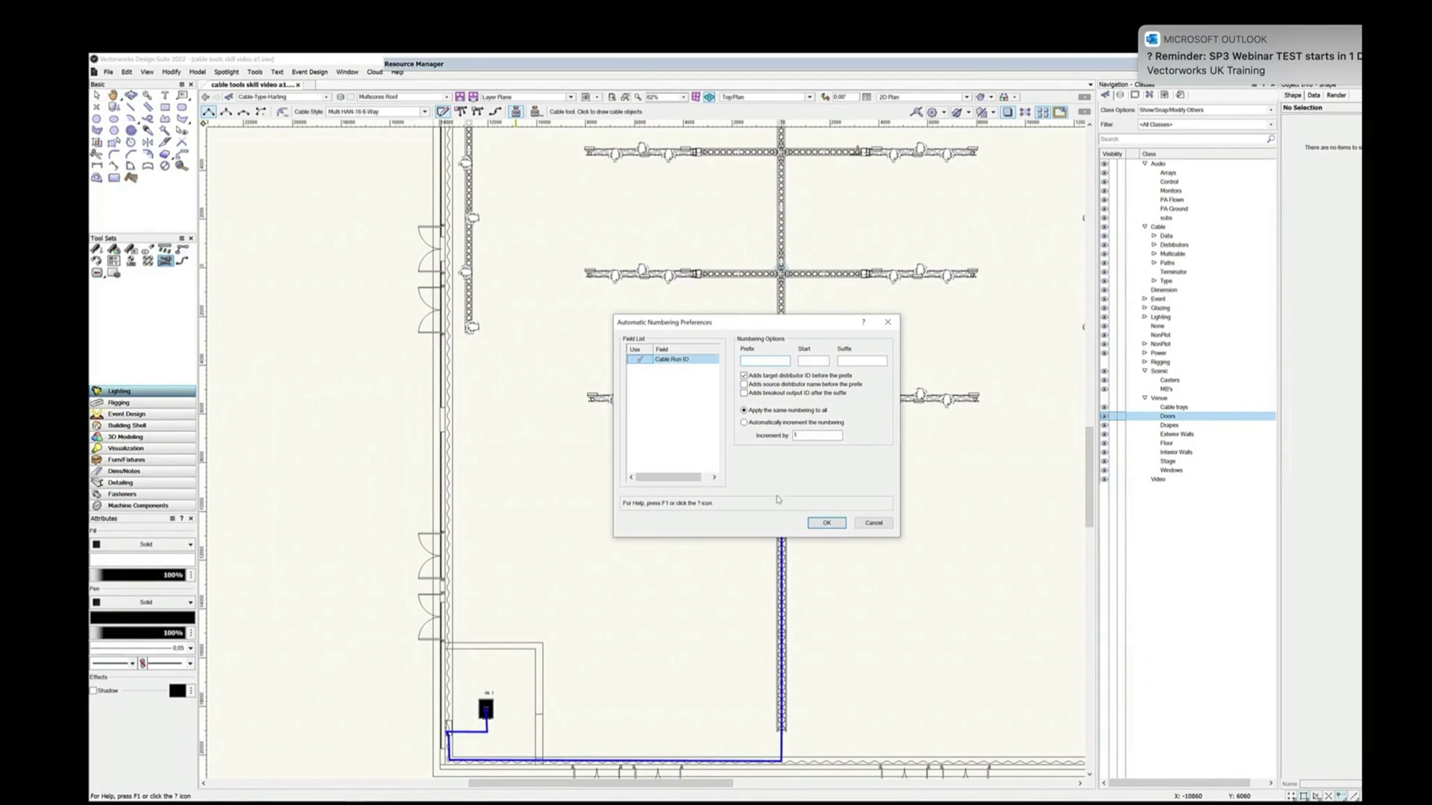
pyautogui.press('Return')
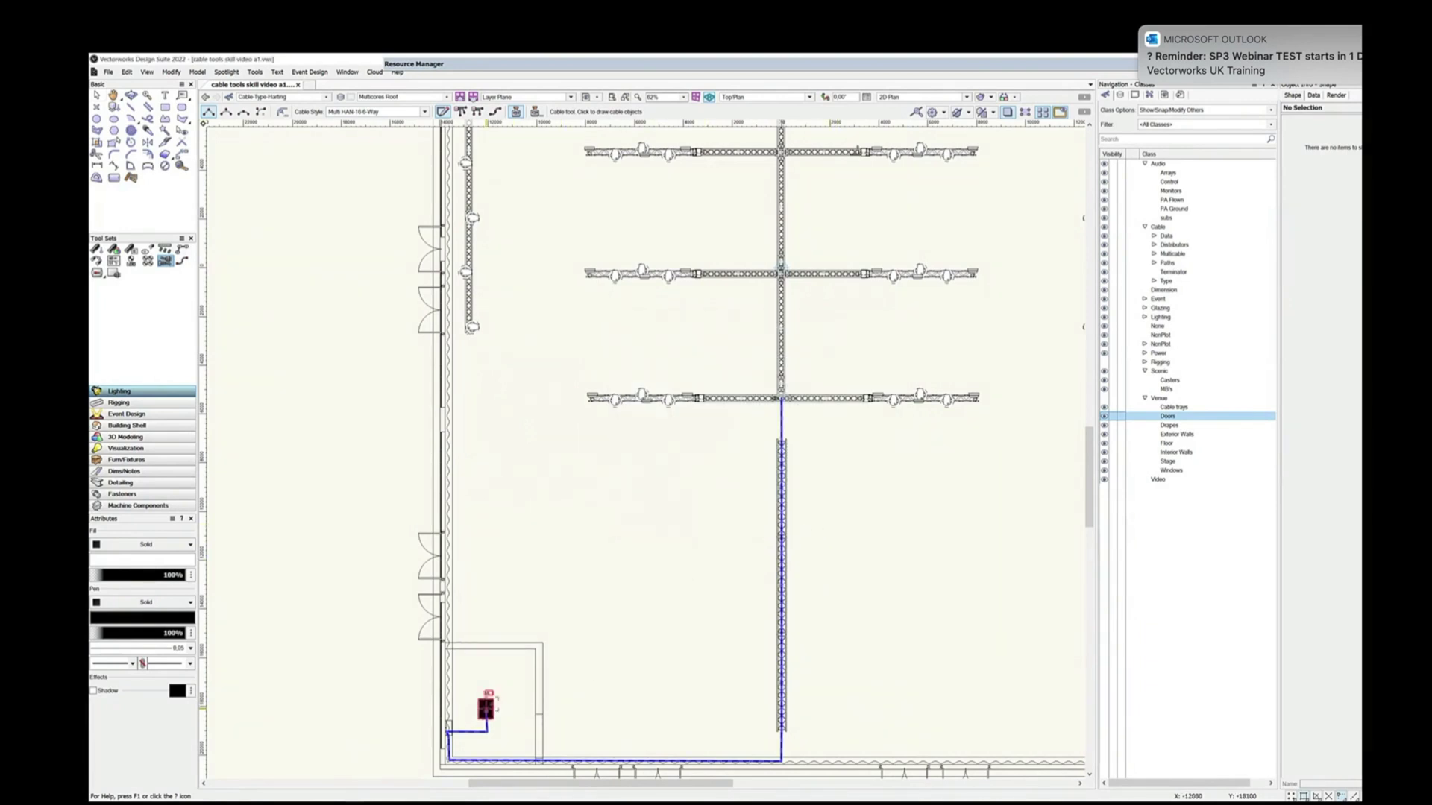
pyautogui.click(486, 708)
pyautogui.click(750, 511)
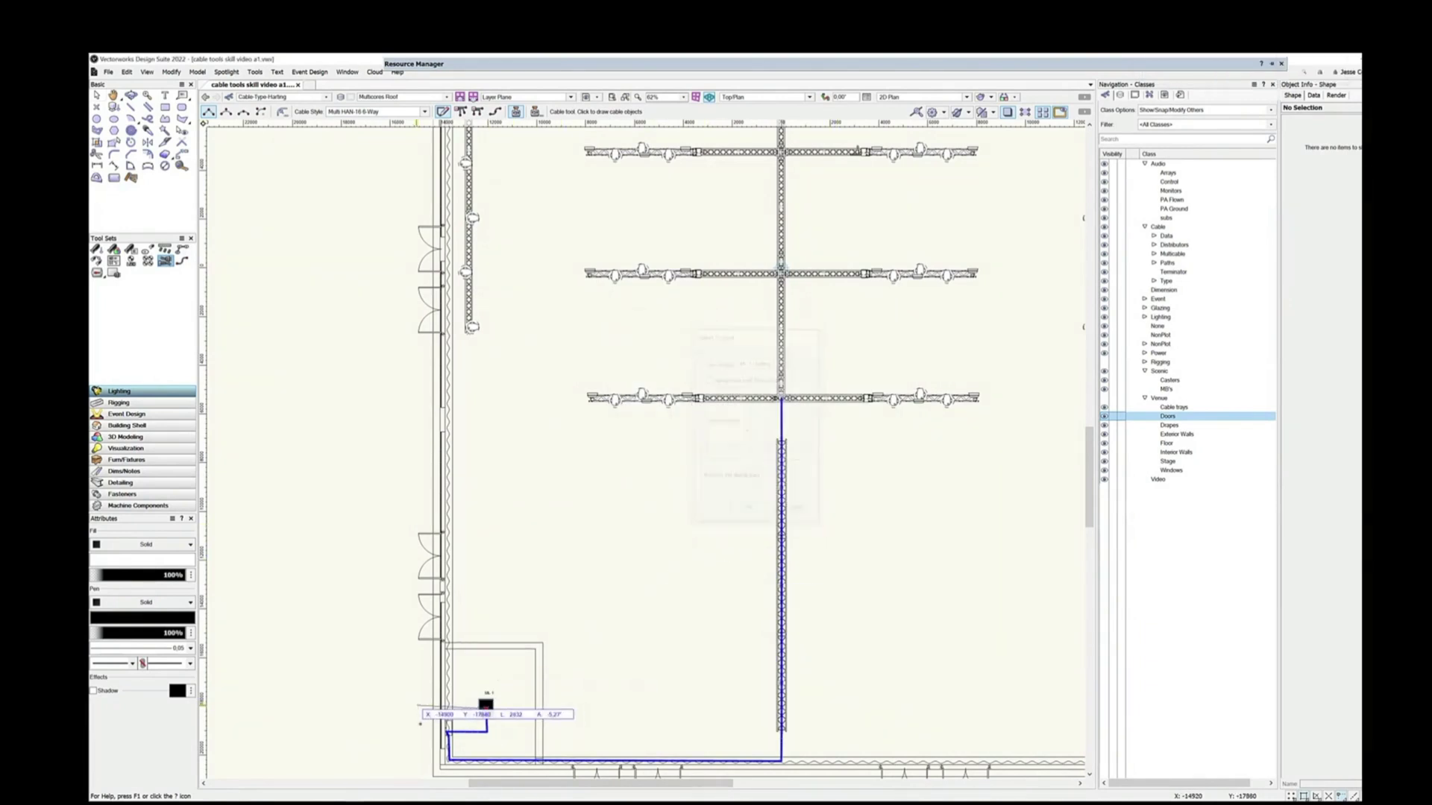
pyautogui.scroll(5, 489, 708)
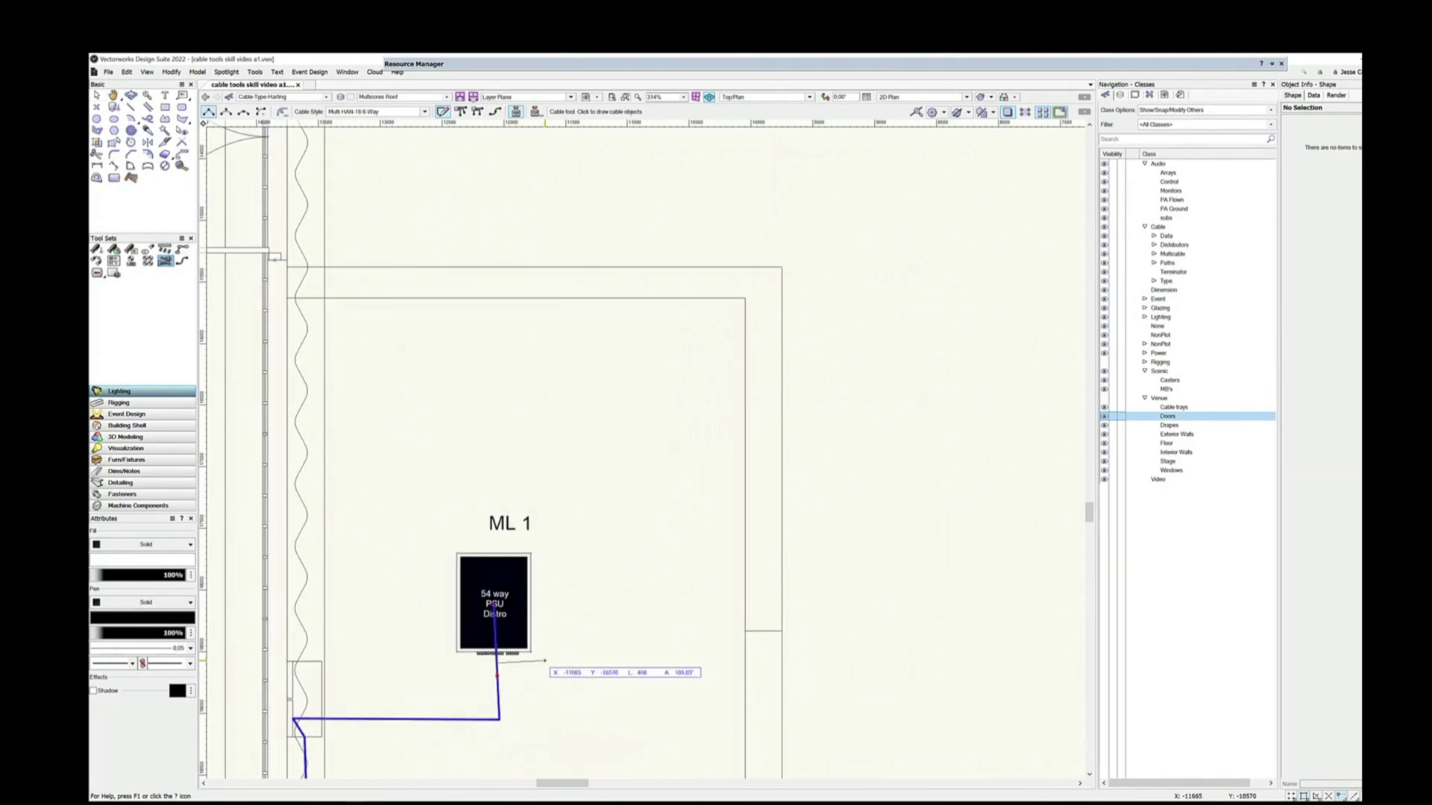
pyautogui.scroll(-6, 496, 676)
pyautogui.scroll(3, 764, 444)
pyautogui.scroll(1, 764, 444)
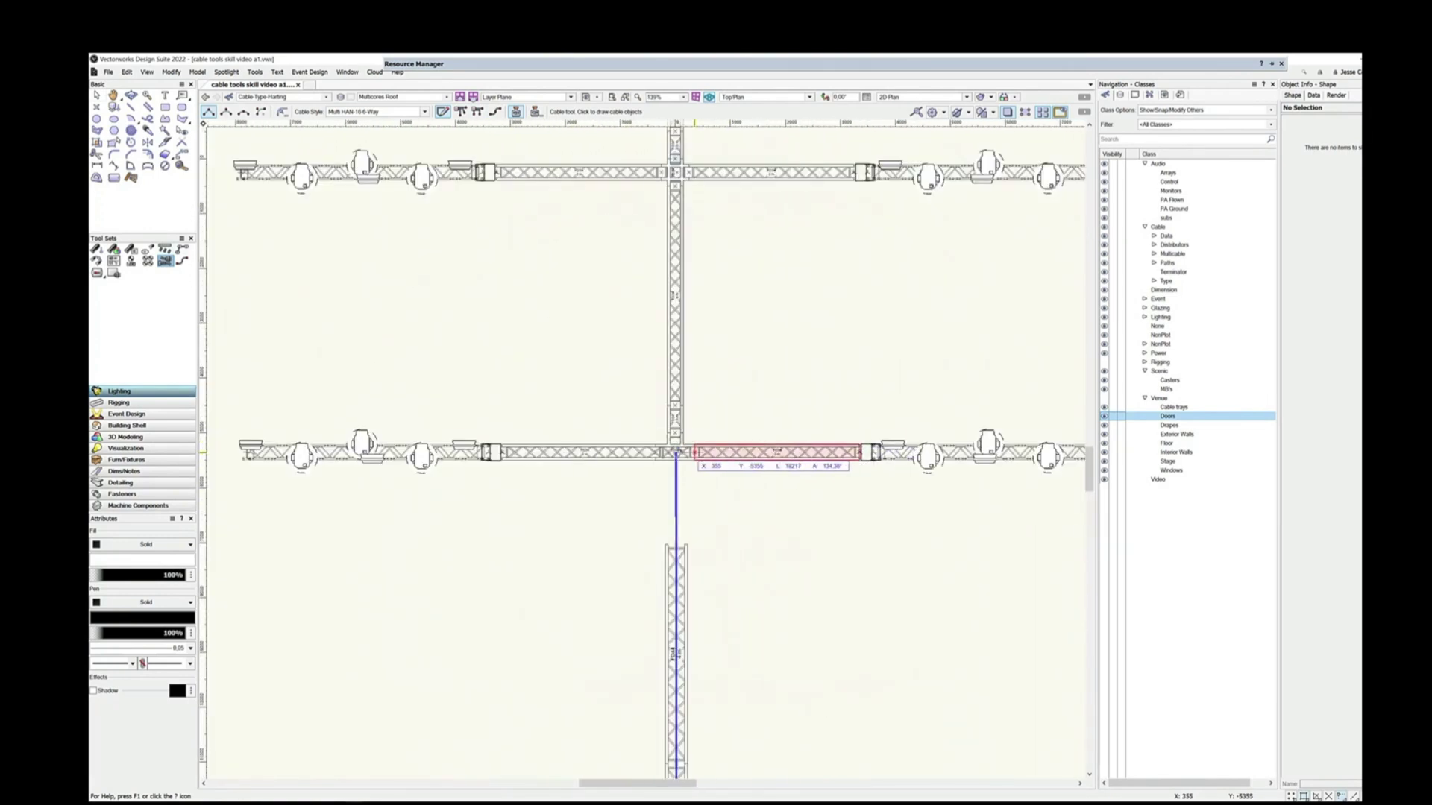
pyautogui.scroll(-2, 882, 203)
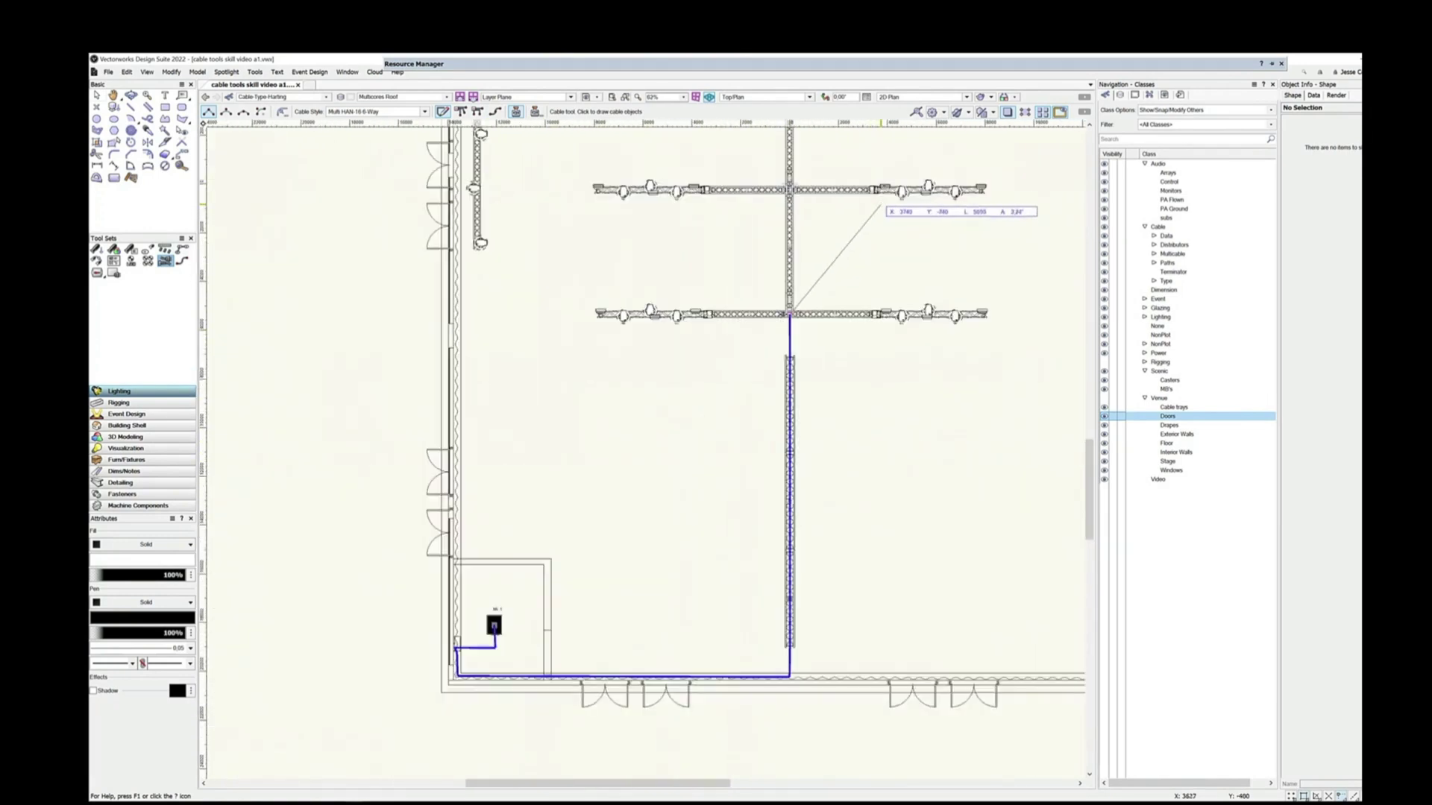
pyautogui.moveTo(882, 203); pyautogui.dragTo(858, 295, button='middle')
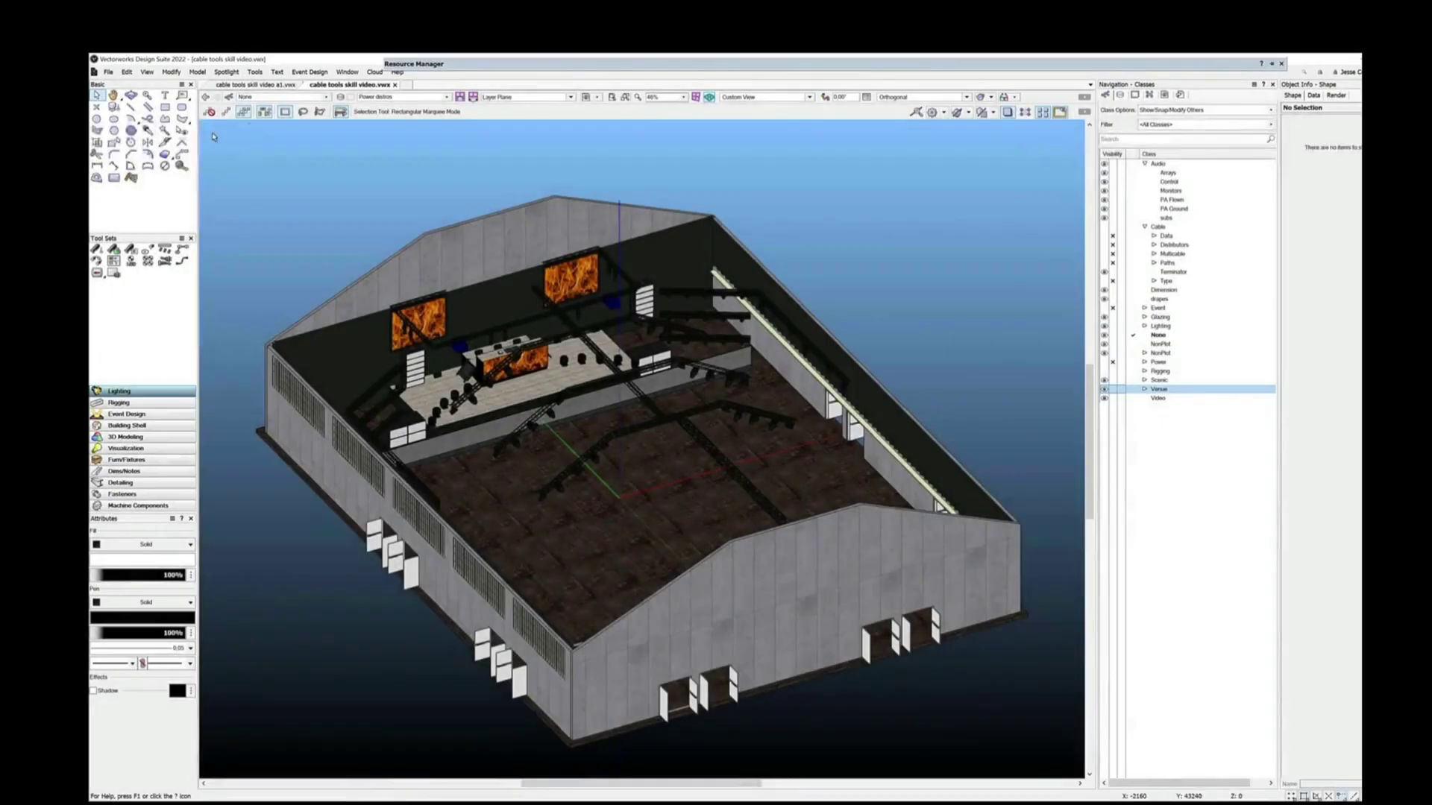
# Open Cable Preferences from the Spotlight menu's Cables and Power Planning submenu.
pyautogui.click(227, 72)
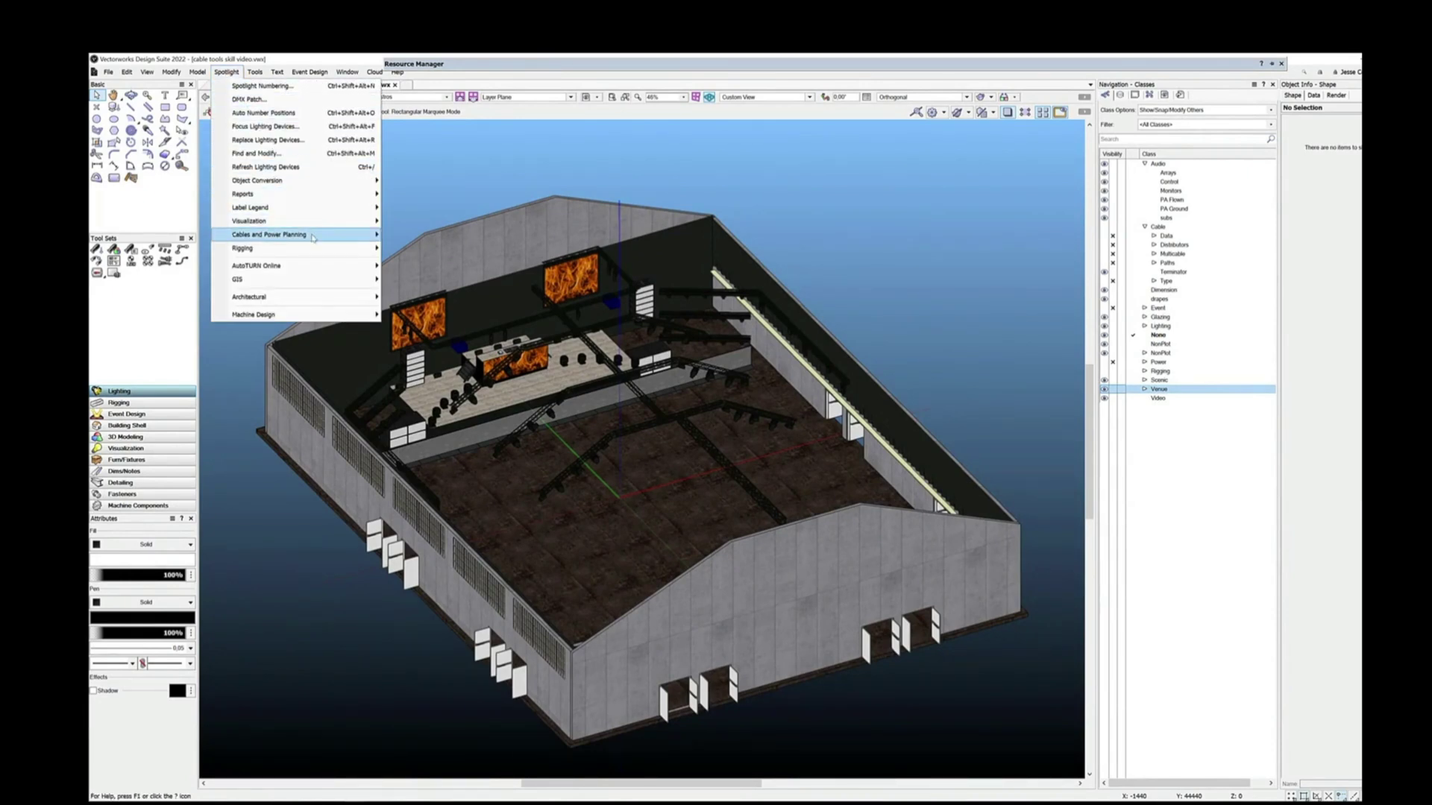
pyautogui.moveTo(313, 237)
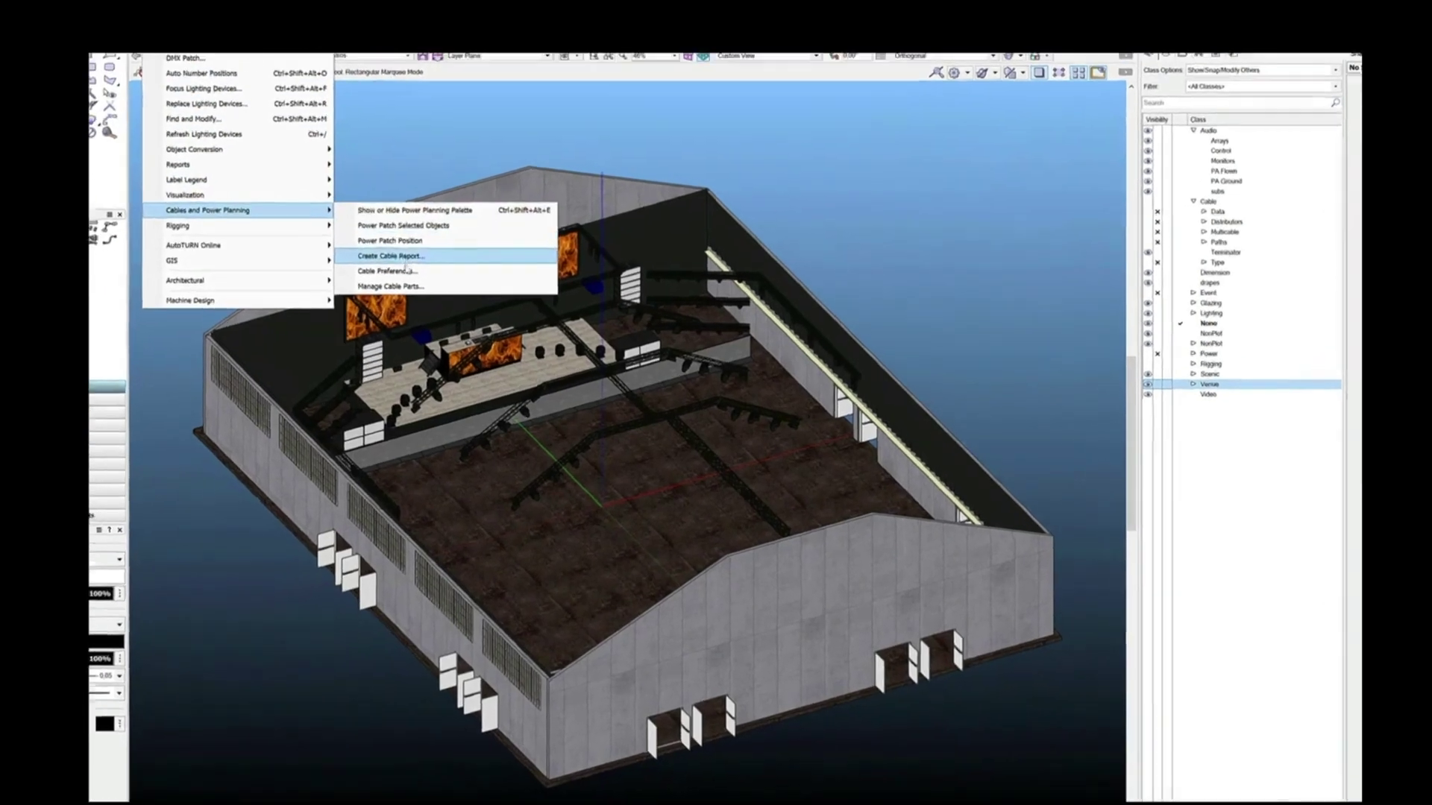
pyautogui.click(429, 288)
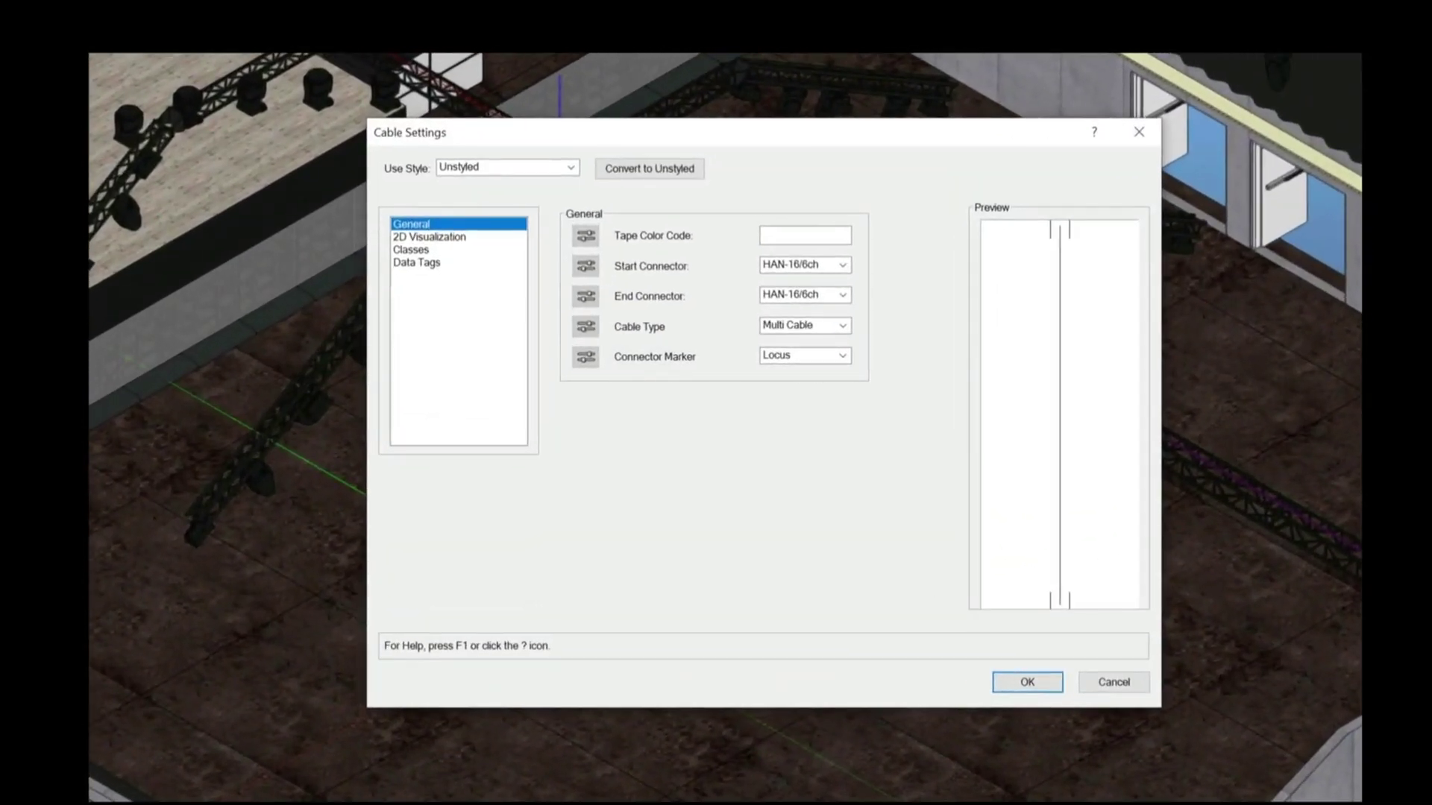
# Scroll through the Start Connector dropdown in Cable Settings to review the connector types.
pyautogui.click(843, 266)
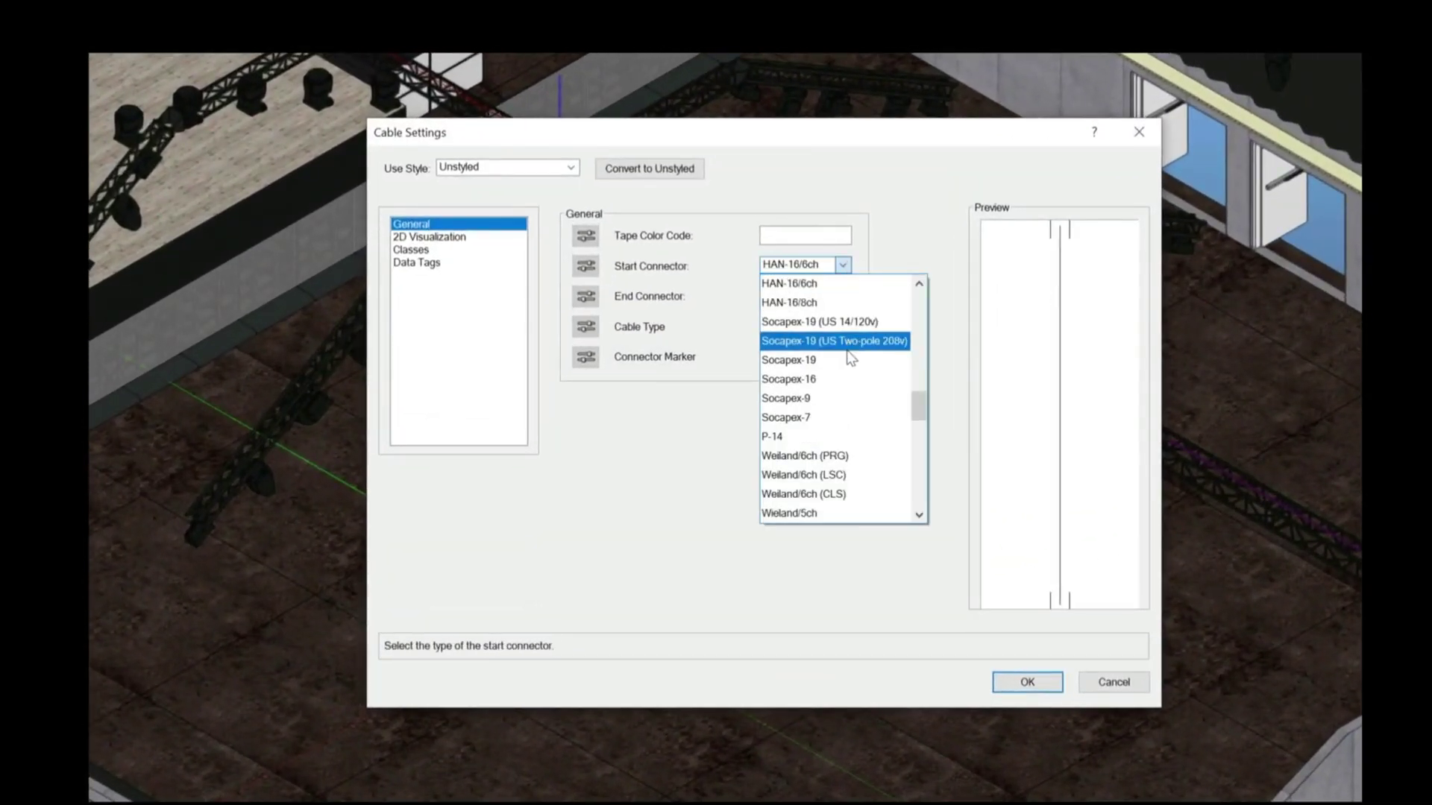
pyautogui.scroll(6, 848, 353)
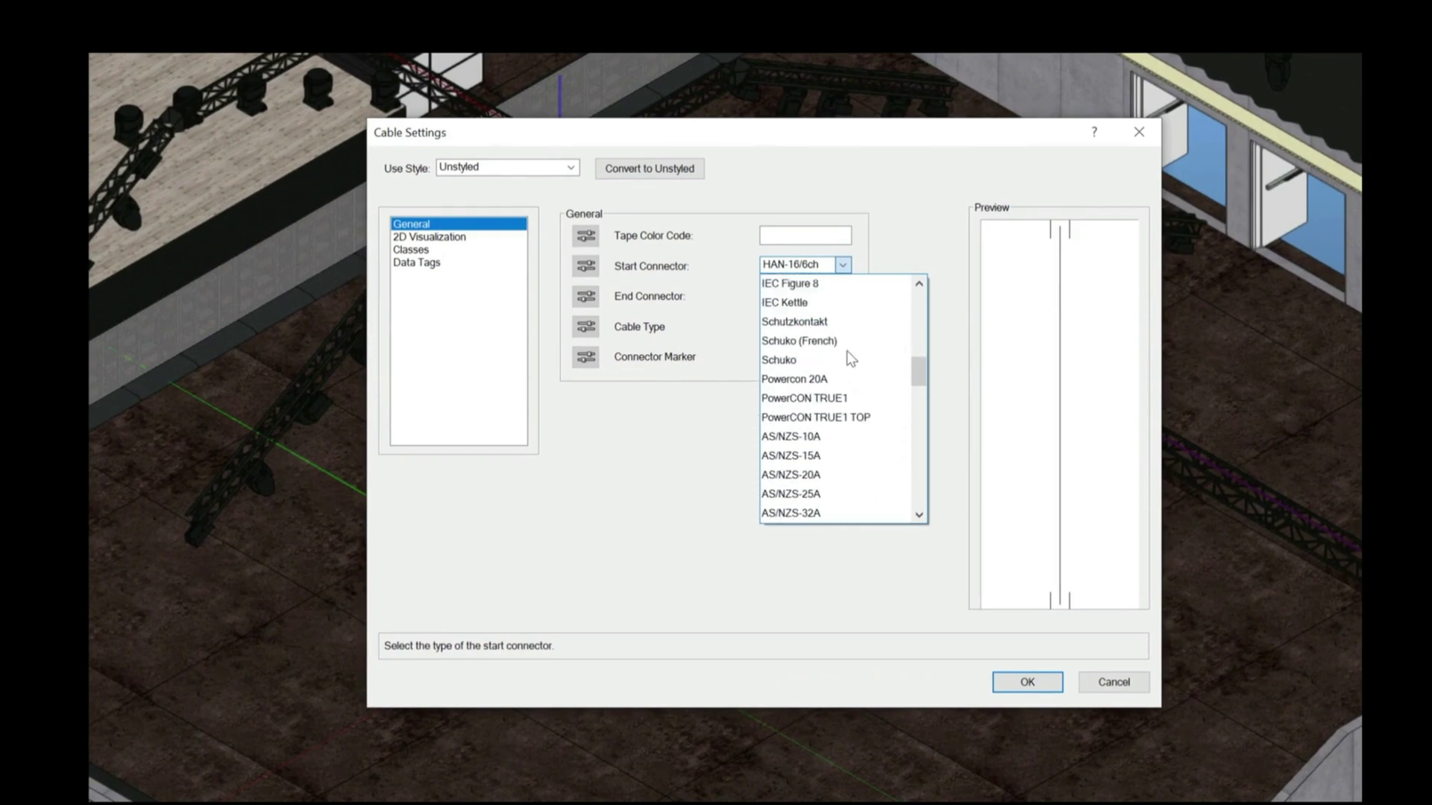
pyautogui.scroll(4, 847, 352)
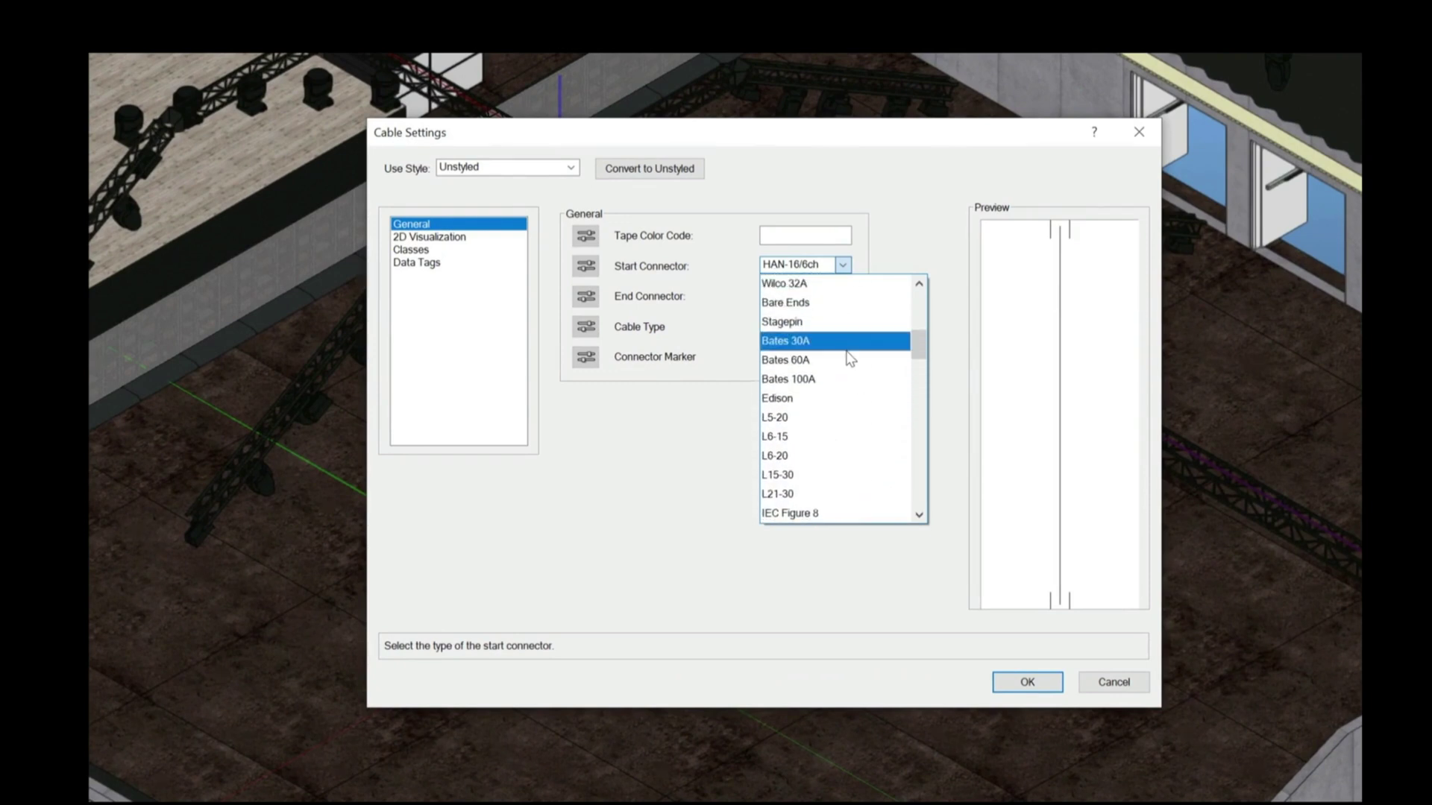
pyautogui.scroll(5, 847, 352)
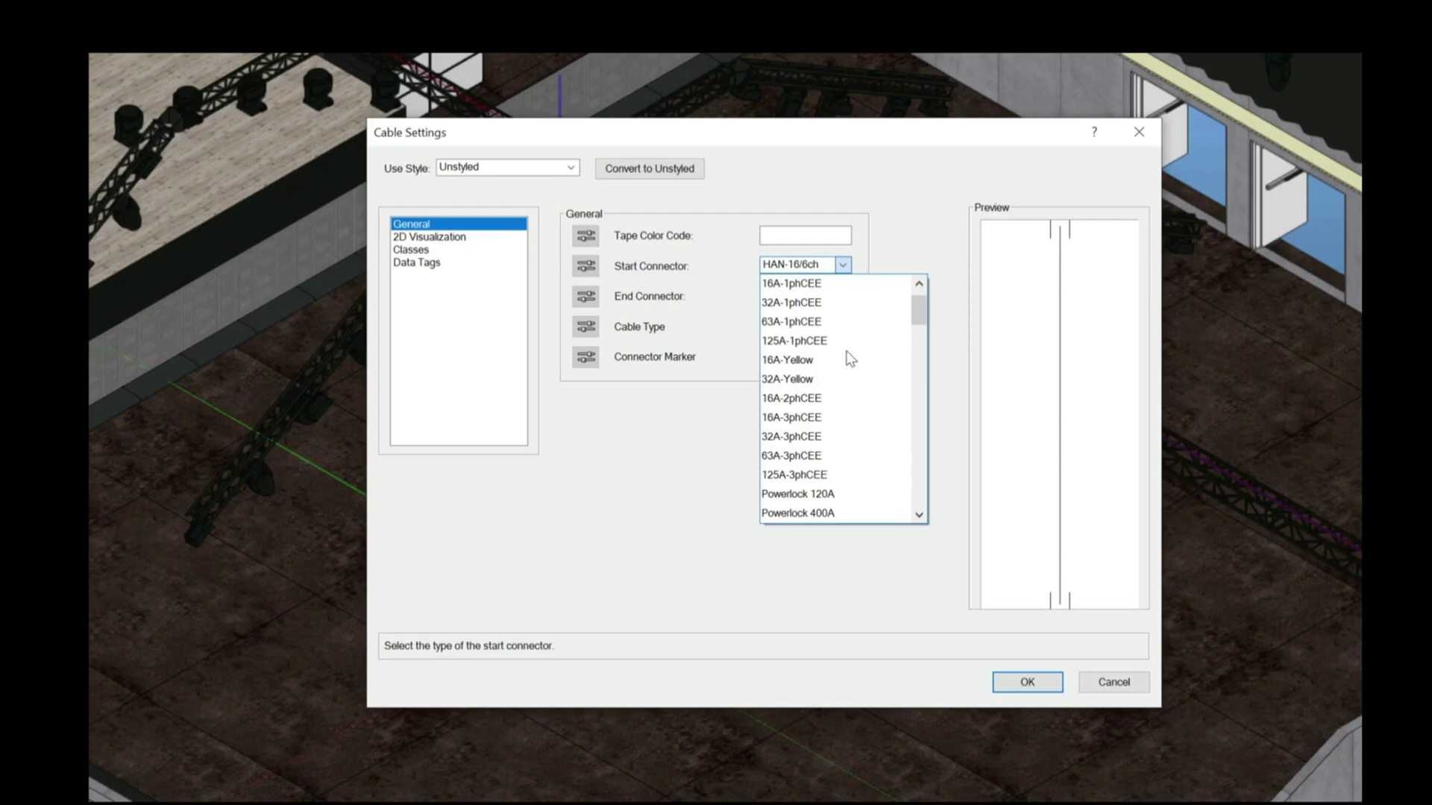
pyautogui.scroll(-5, 851, 359)
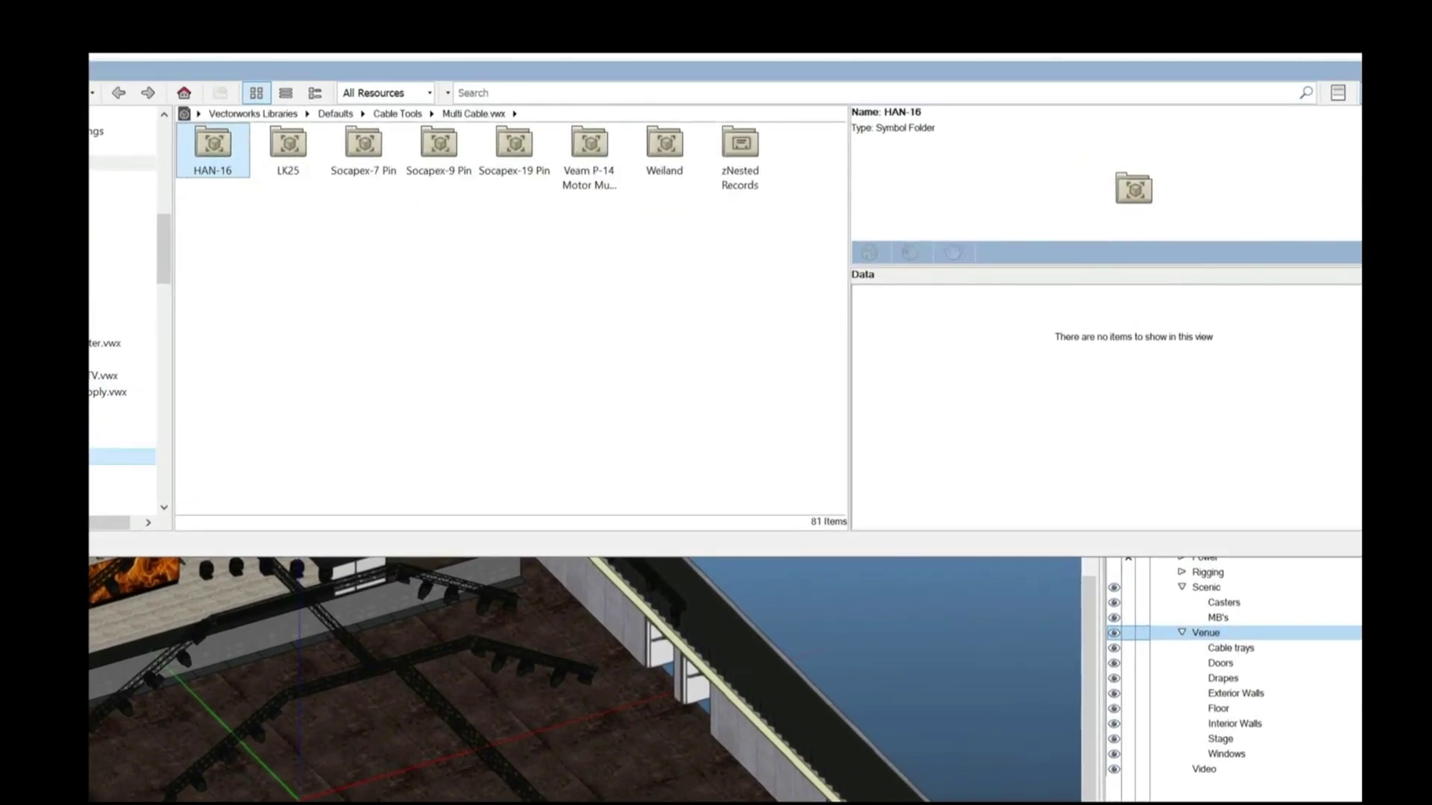
# Open the Socapex-19 Pin cable symbol folder in the Resource Manager.
pyautogui.doubleClick(514, 143)
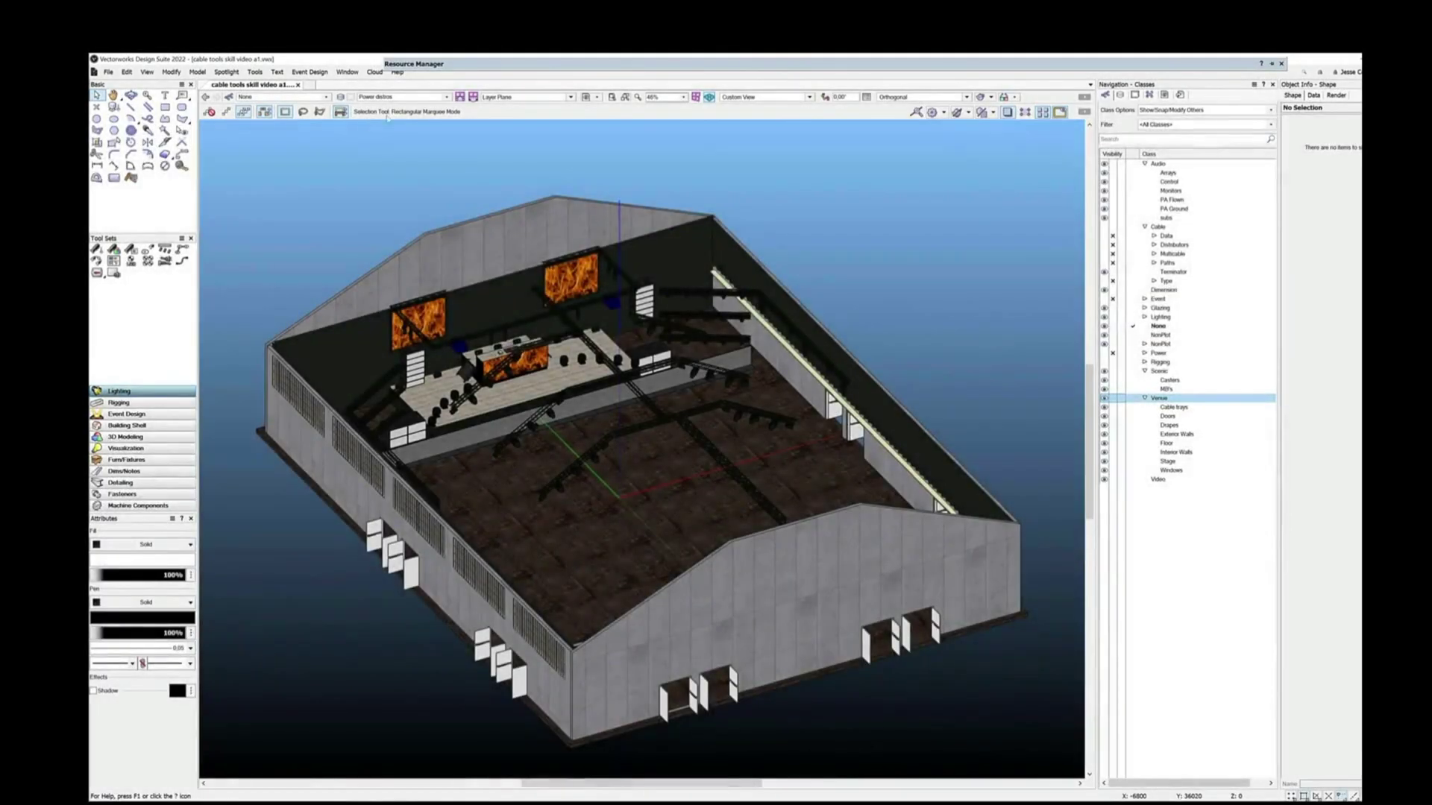
# Open the Multi HAN-16 6-Way cable style in the Cable Style editor.
pyautogui.moveTo(475, 62)
pyautogui.rightClick(566, 115)
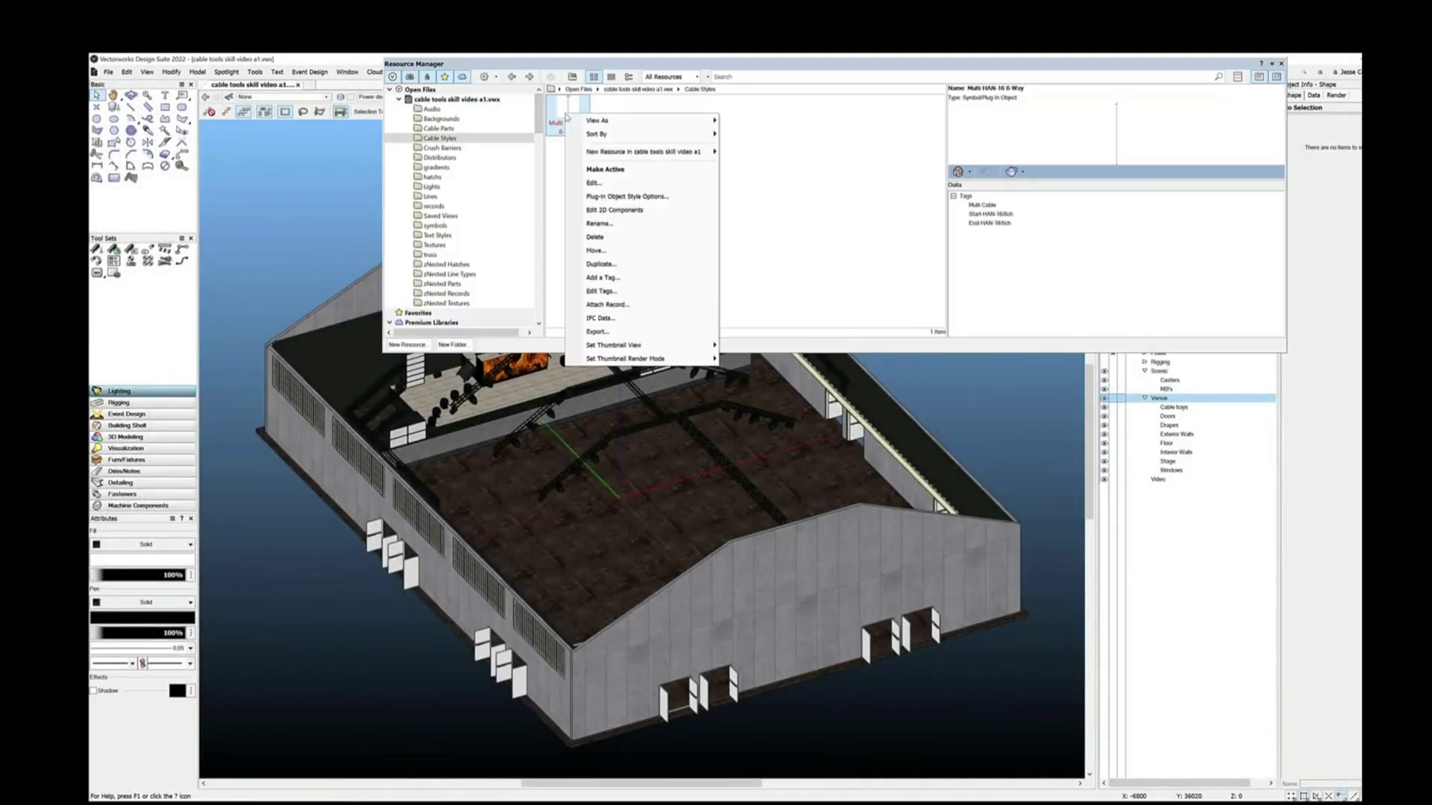
pyautogui.click(604, 184)
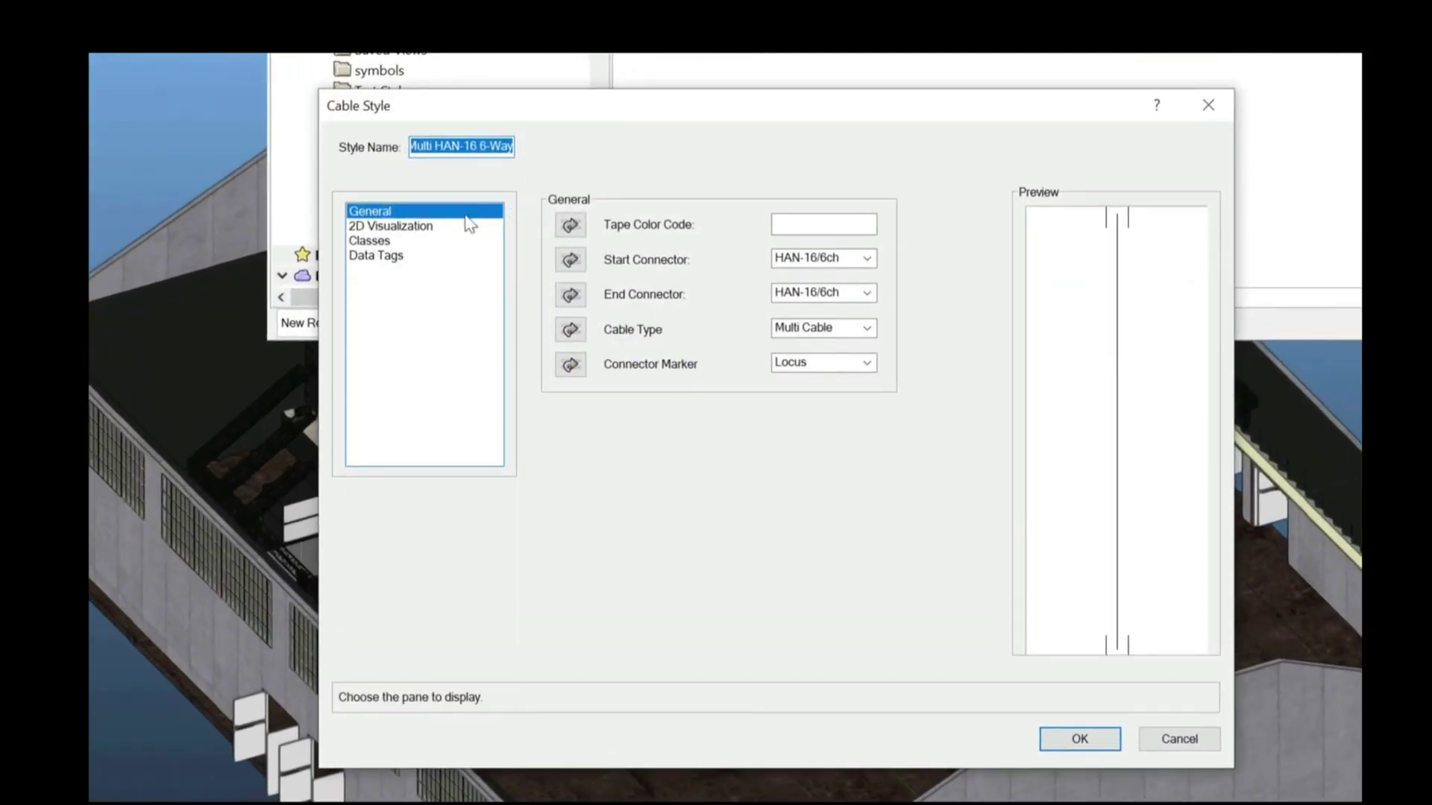
# Review the style's 2D Visualization, Classes and Data Tags settings panes.
pyautogui.click(415, 228)
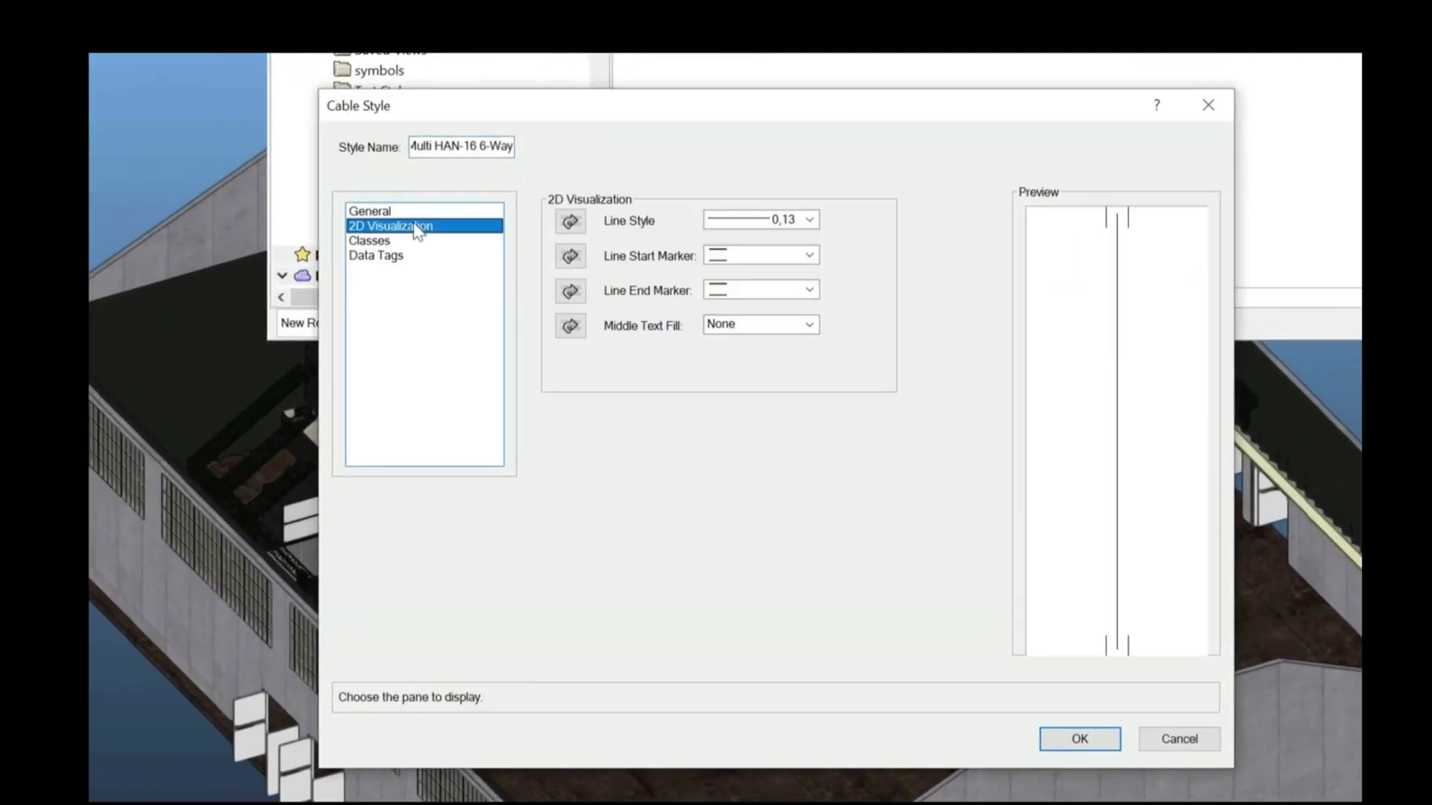
pyautogui.click(373, 244)
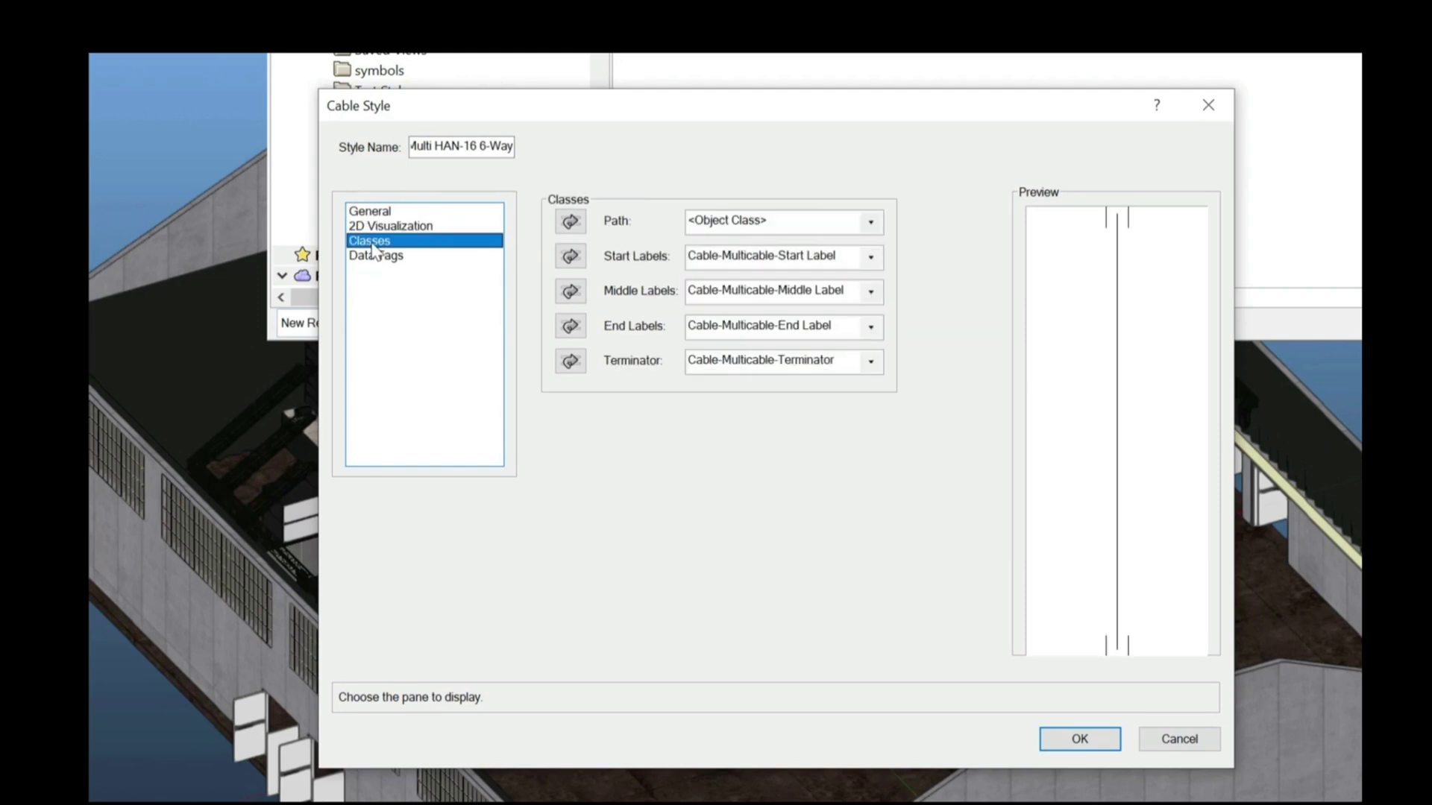
pyautogui.click(372, 261)
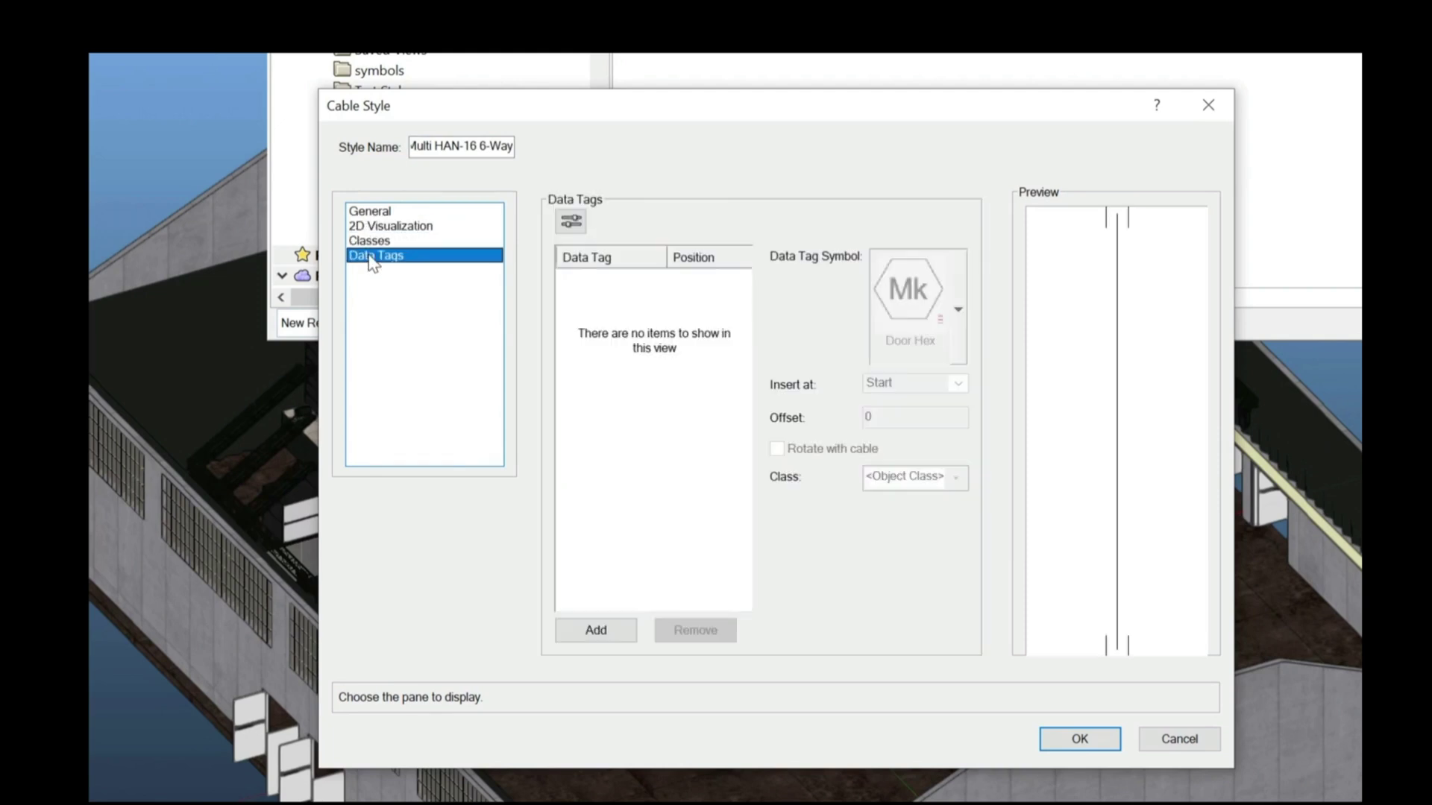